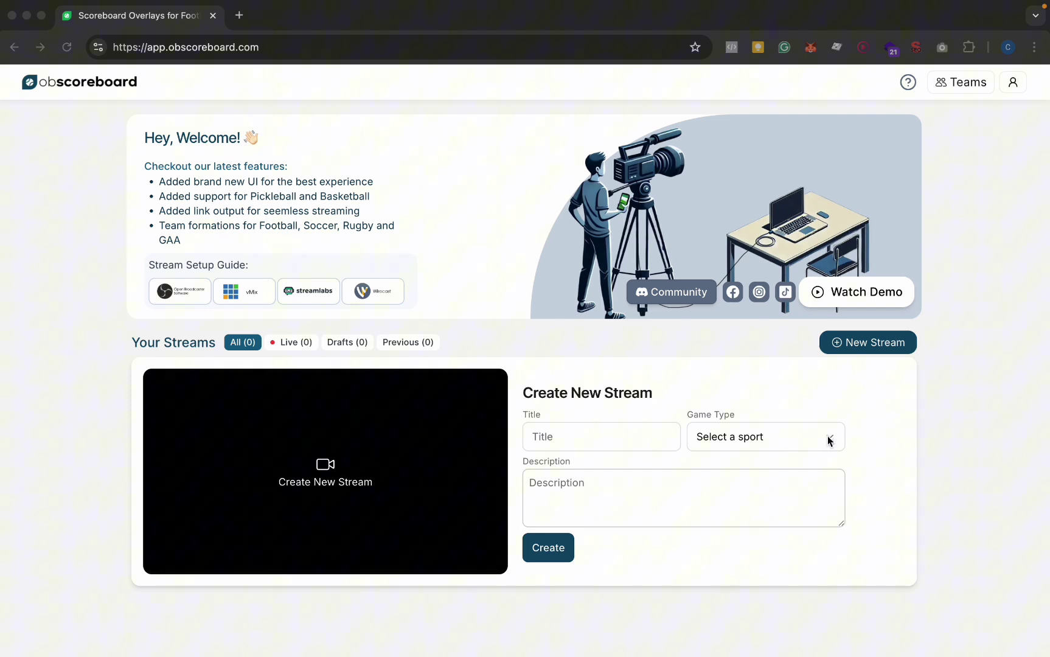
Create a new stream titled "Basketball Game" with Basketball as the game type.
click(791, 438)
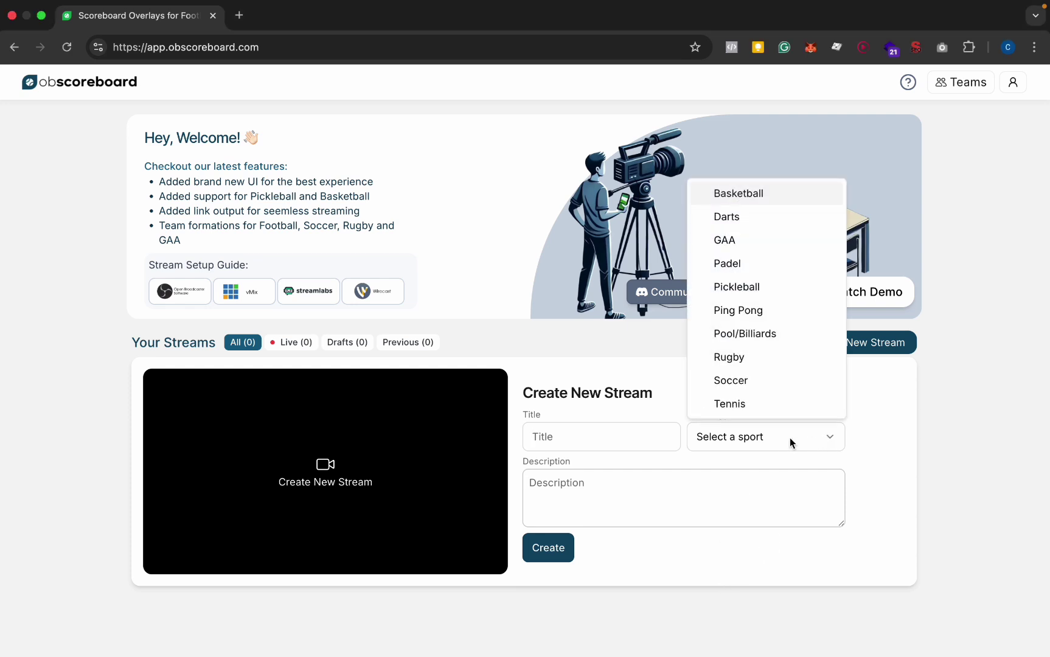
click(762, 195)
click(606, 429)
text(Ba)
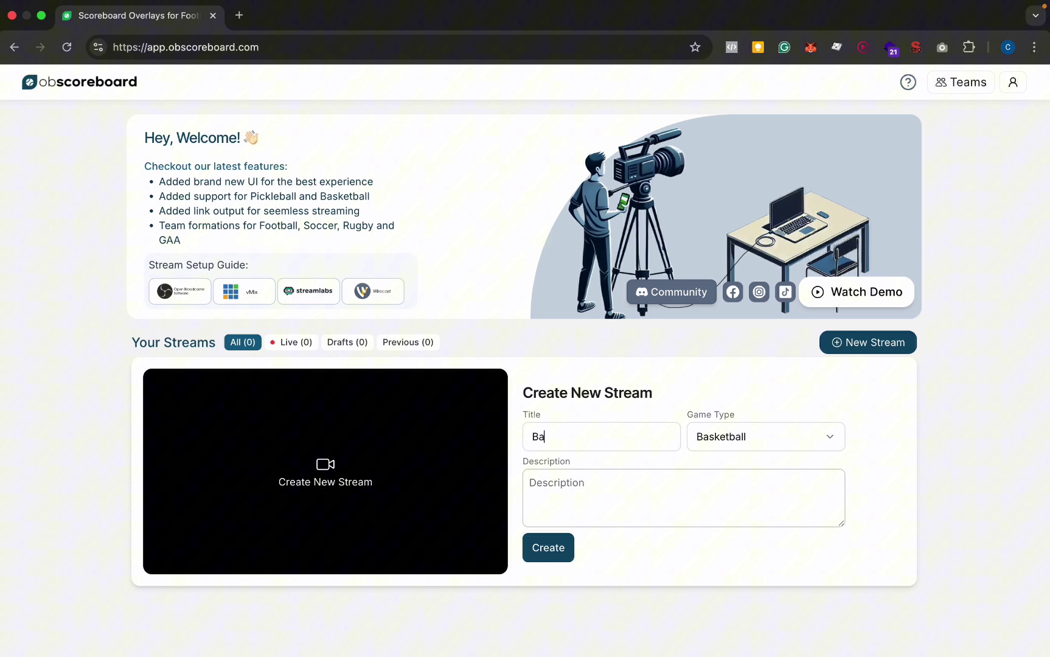
text(sketball Game)
click(547, 551)
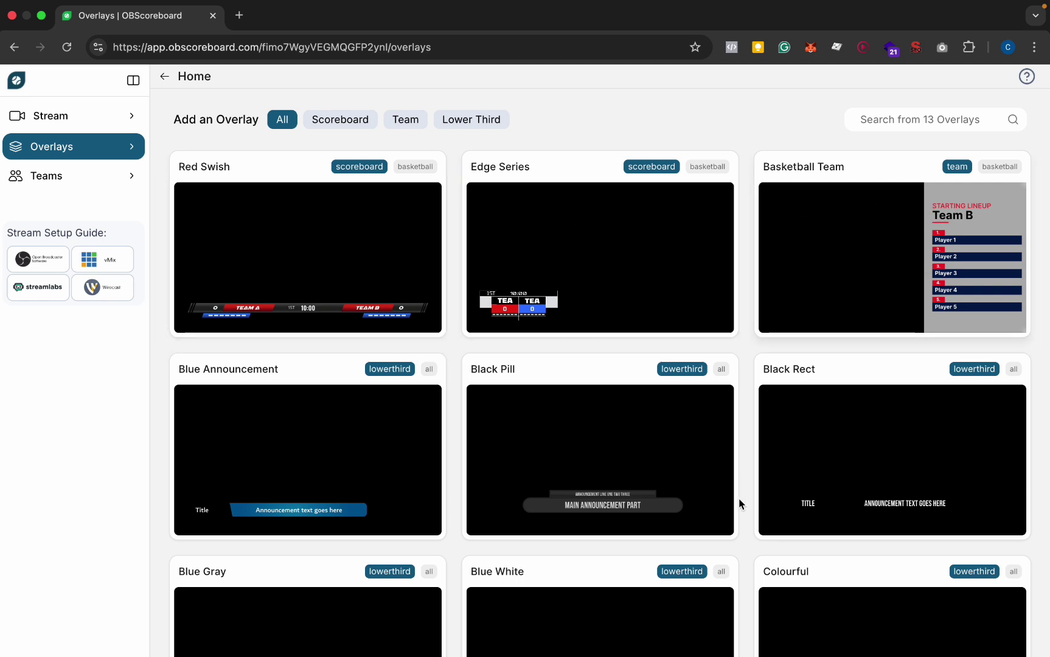
Browse the available overlays and add the Red Swish basketball scoreboard to the stream.
scroll(740, 501, down, 5)
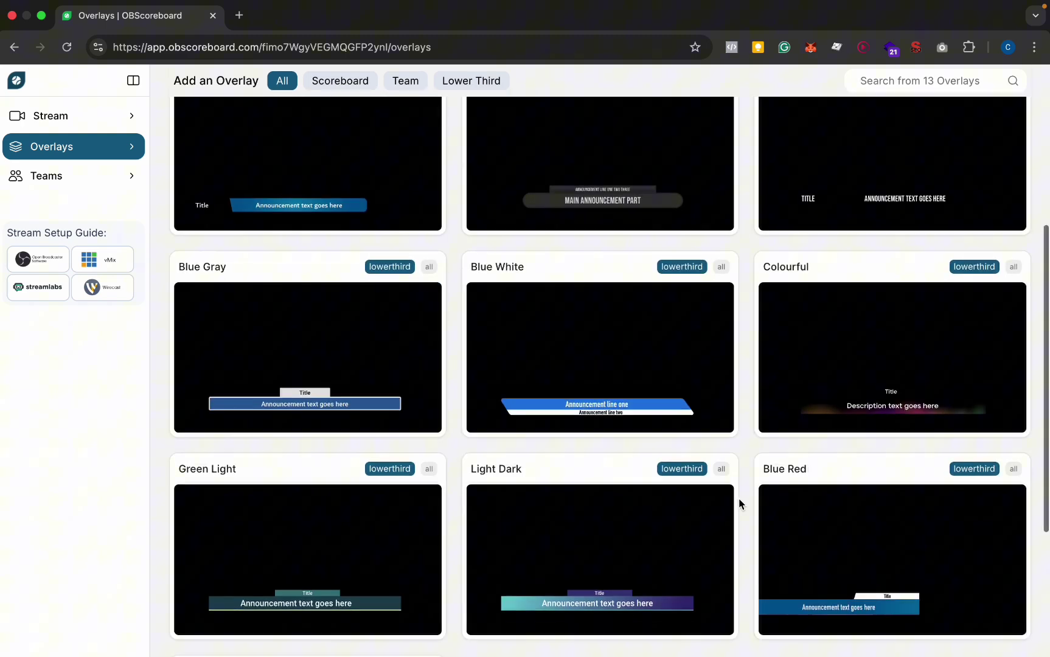
scroll(739, 499, down, 4)
scroll(764, 457, up, 9)
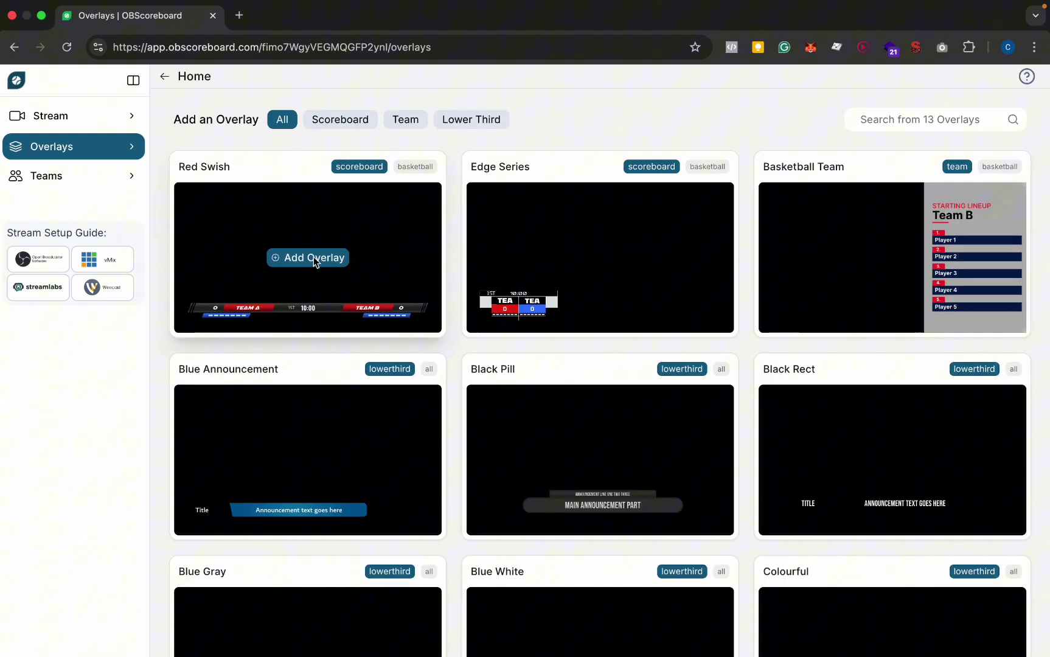
click(314, 256)
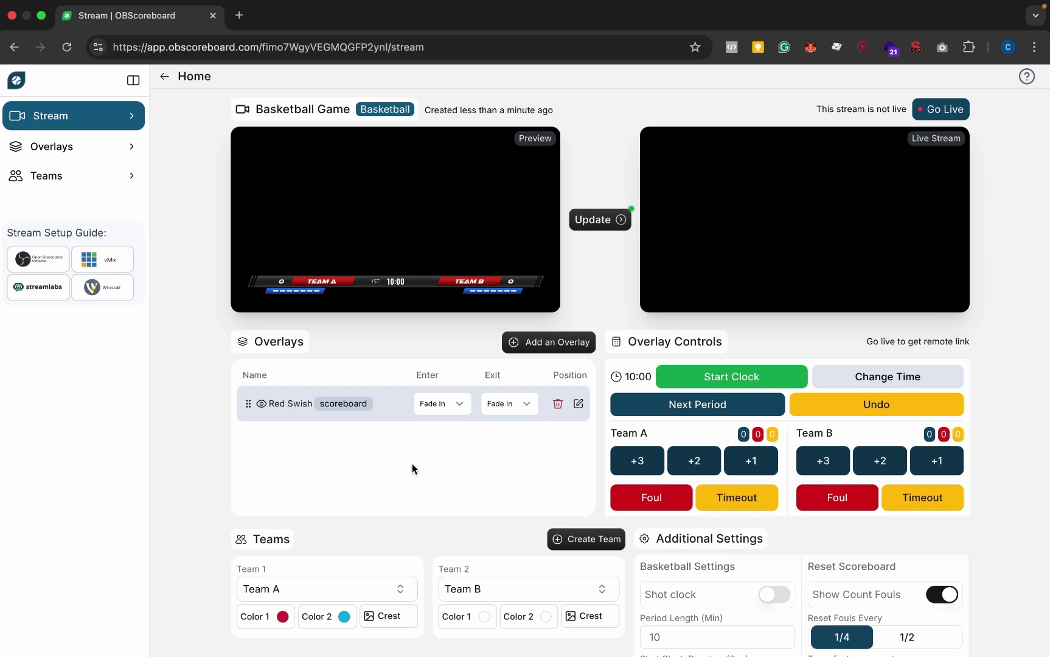
Set the Red Swish overlay's enter animation to Slide Up and its exit animation to Slide Down.
click(440, 405)
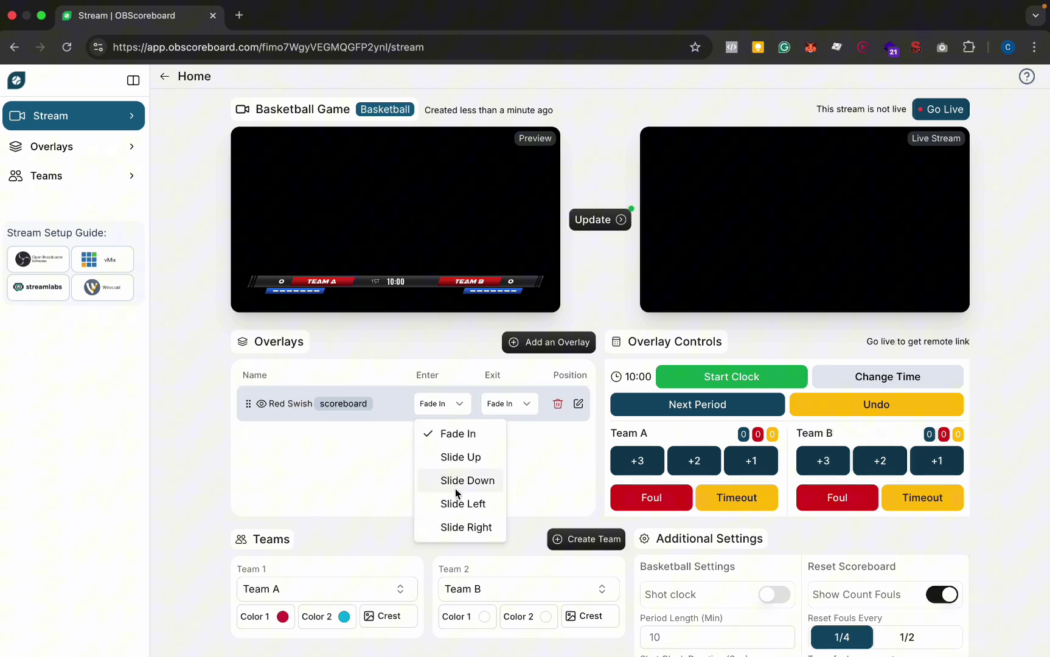
click(475, 455)
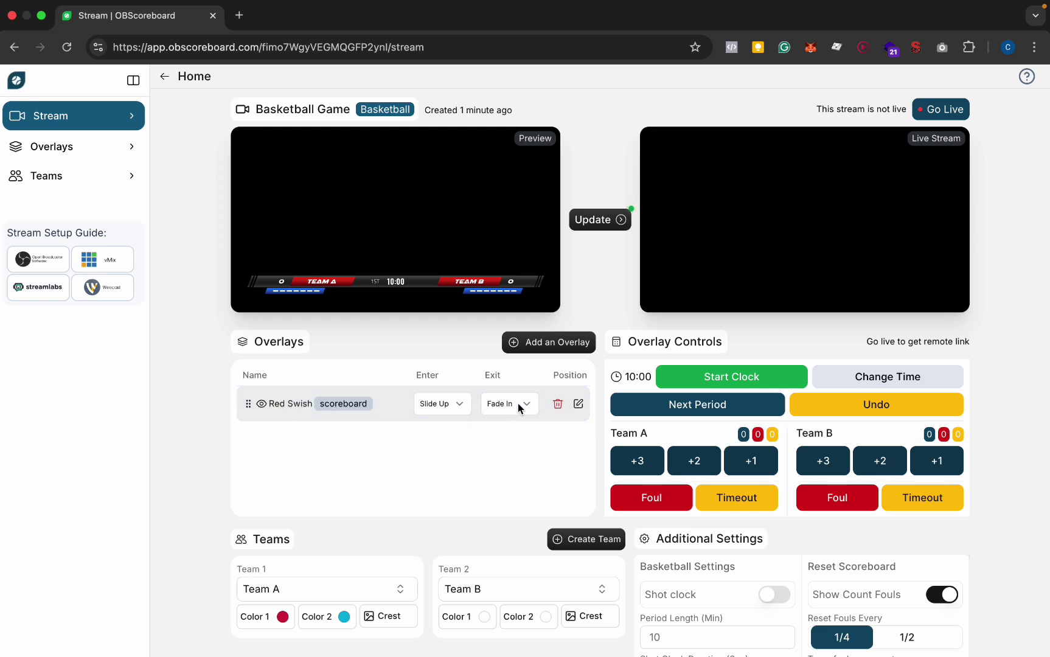
click(516, 406)
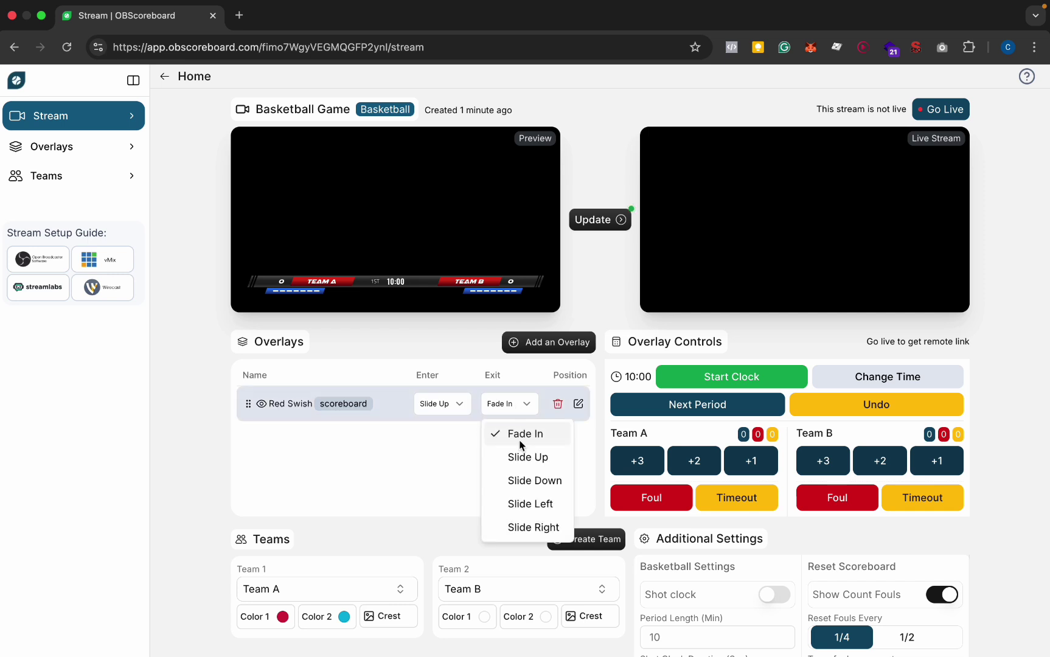
click(535, 481)
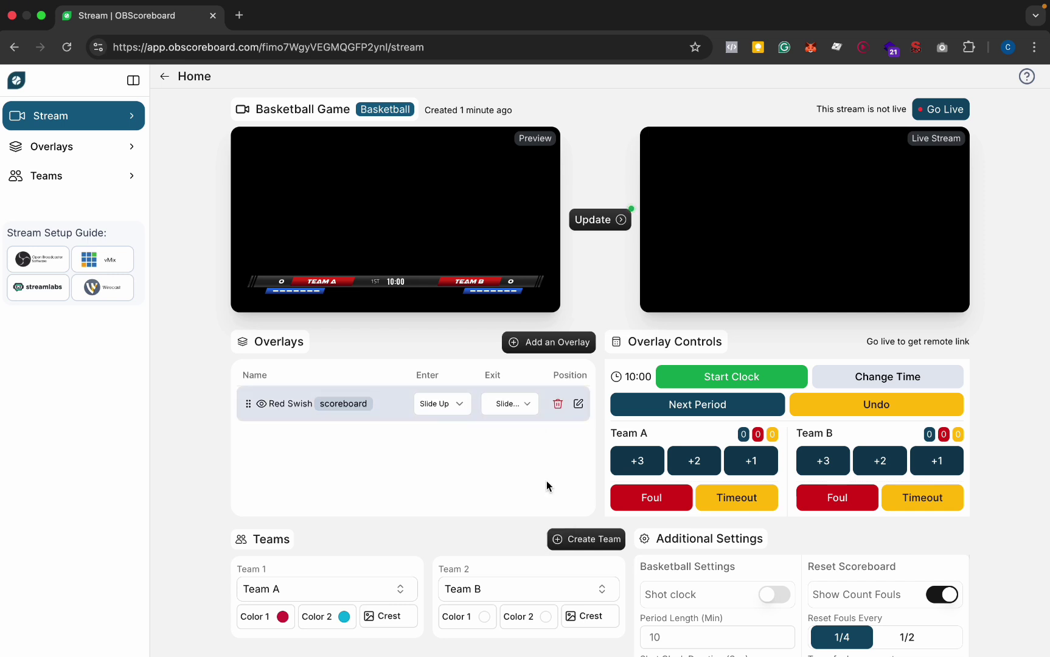
Hide and show the Red Swish overlay in the preview, and update the live stream view with it.
click(262, 404)
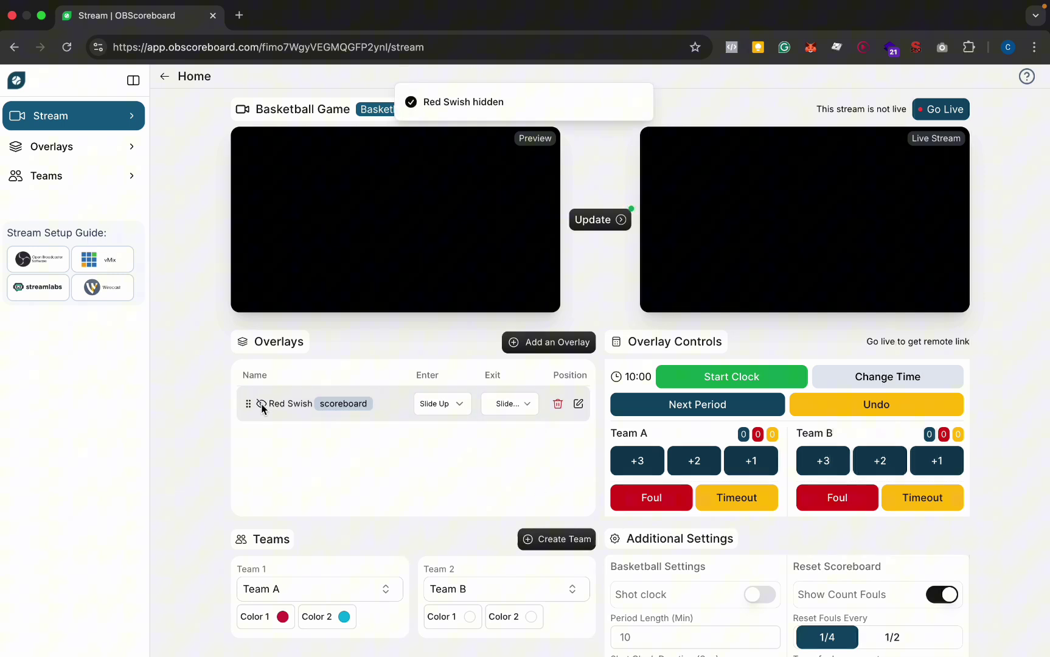
click(262, 406)
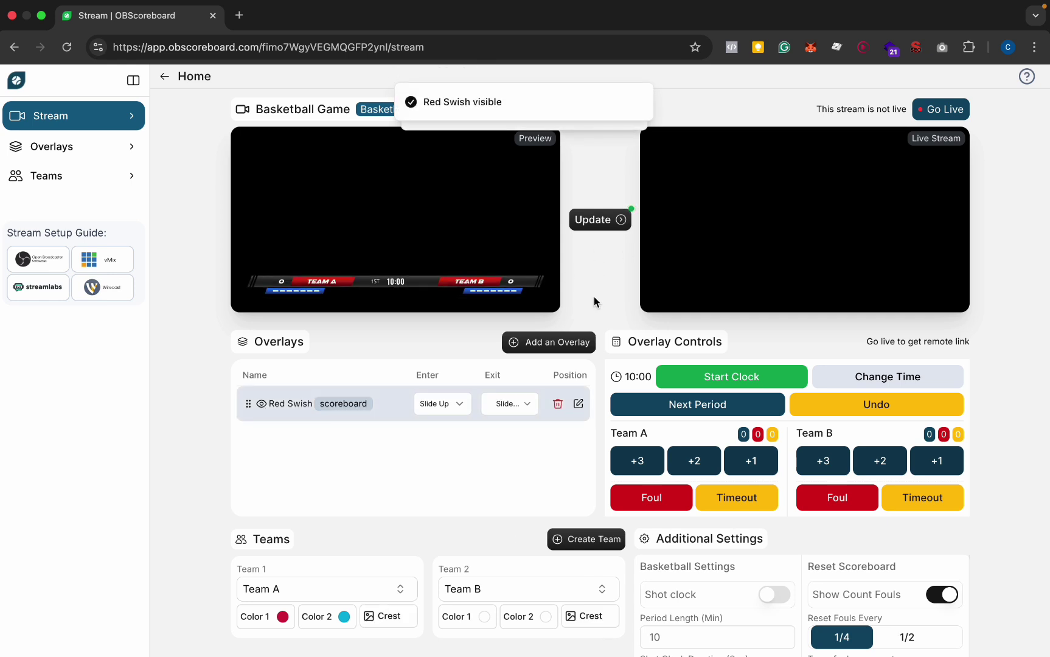
click(608, 221)
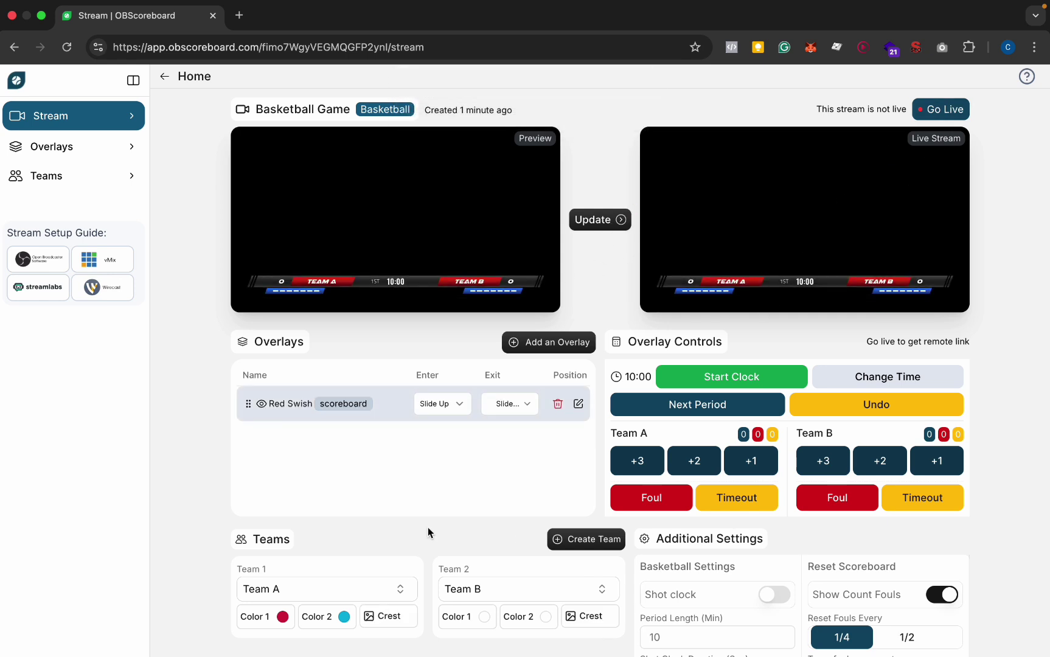
Shrink the Red Swish overlay to about 0.64 scale, center it horizontally at about X 325, Y 769, and save the position.
scroll(427, 527, down, 1)
click(580, 381)
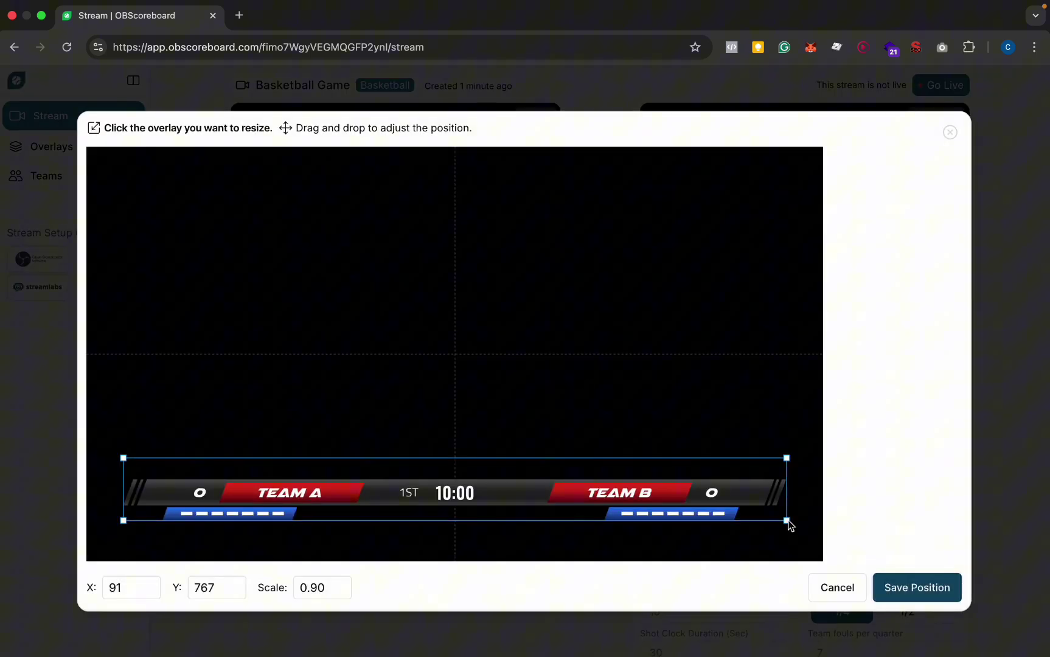
drag(787, 521, 597, 503)
drag(472, 484, 565, 483)
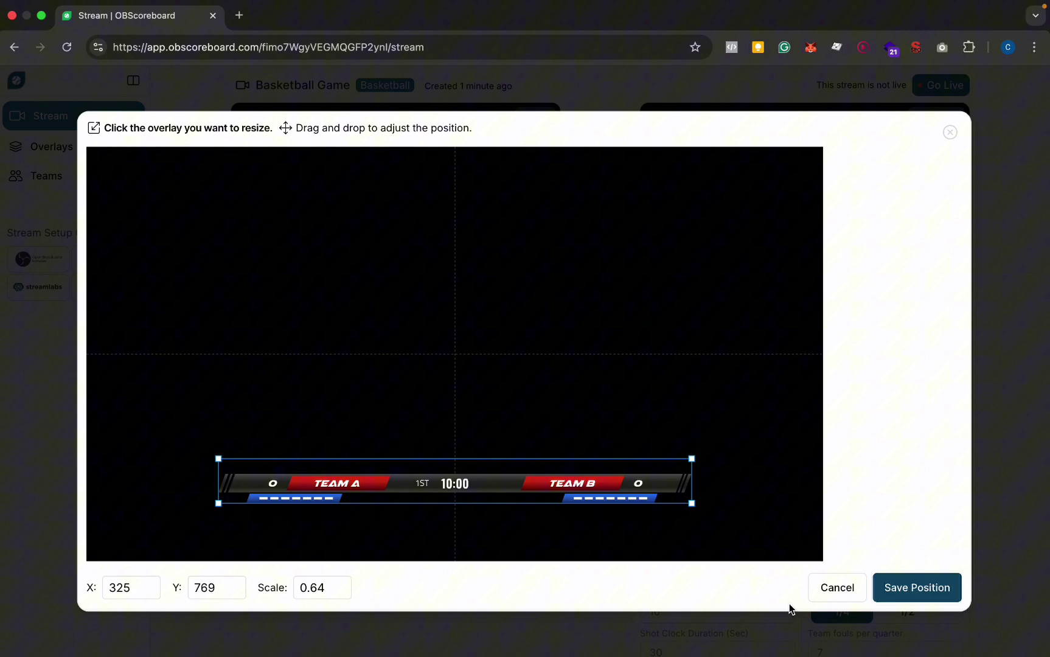
click(910, 596)
Replace the Team 1 name with the saved team Bulls.
click(347, 565)
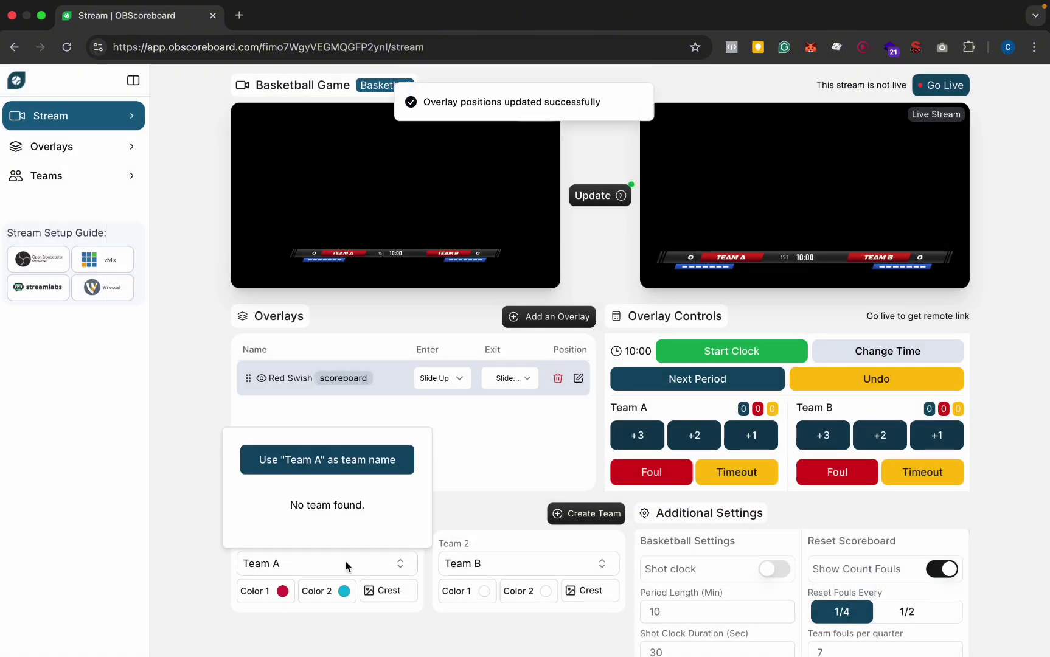
key(super+a)
key(BackSpace)
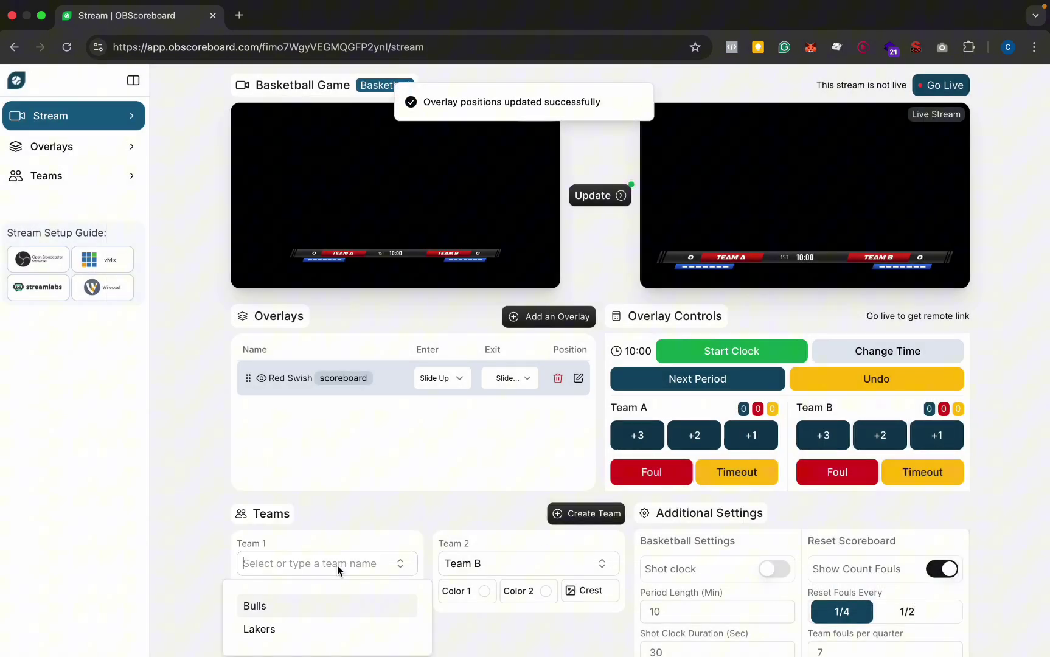
scroll(342, 556, down, 1)
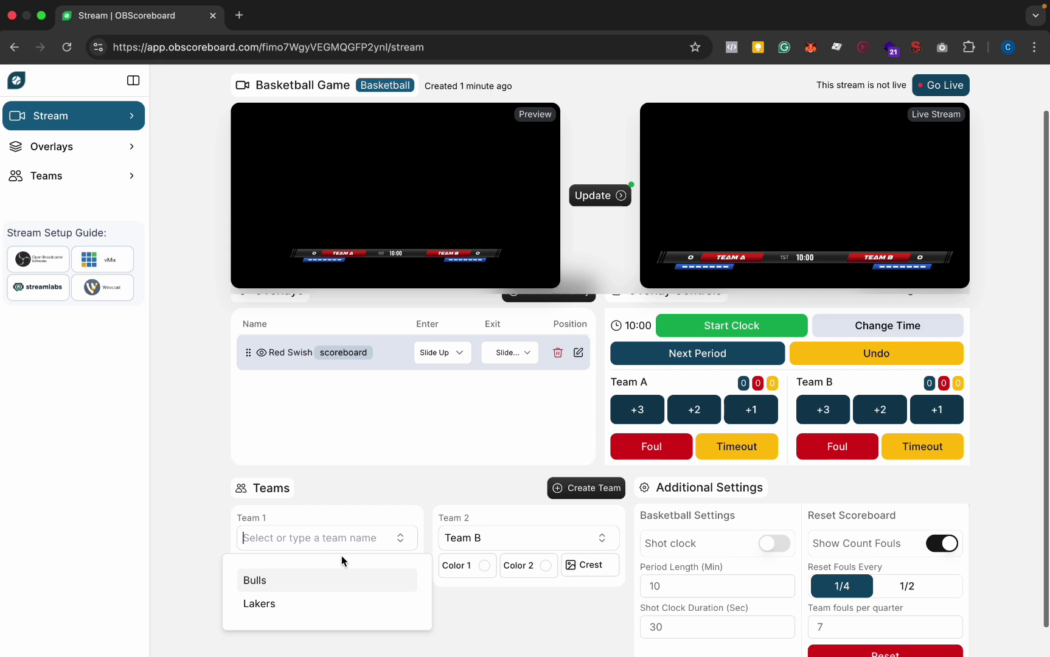
click(308, 579)
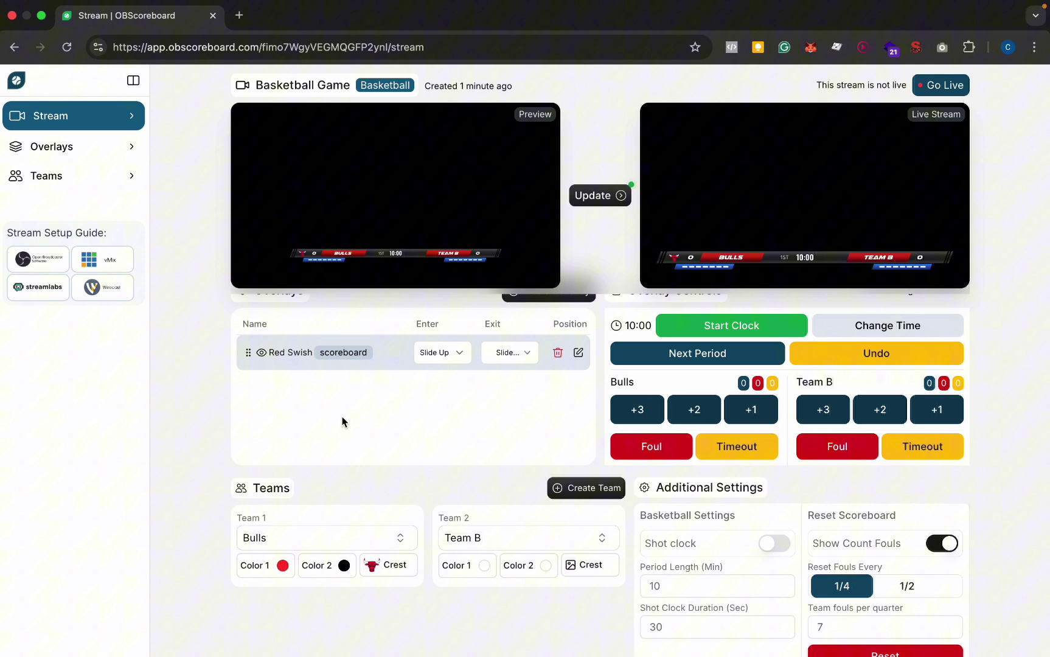
Replace the Team 2 name with the saved team Lakers and update the live stream view to match the preview.
click(511, 539)
key(super+a)
key(BackSpace)
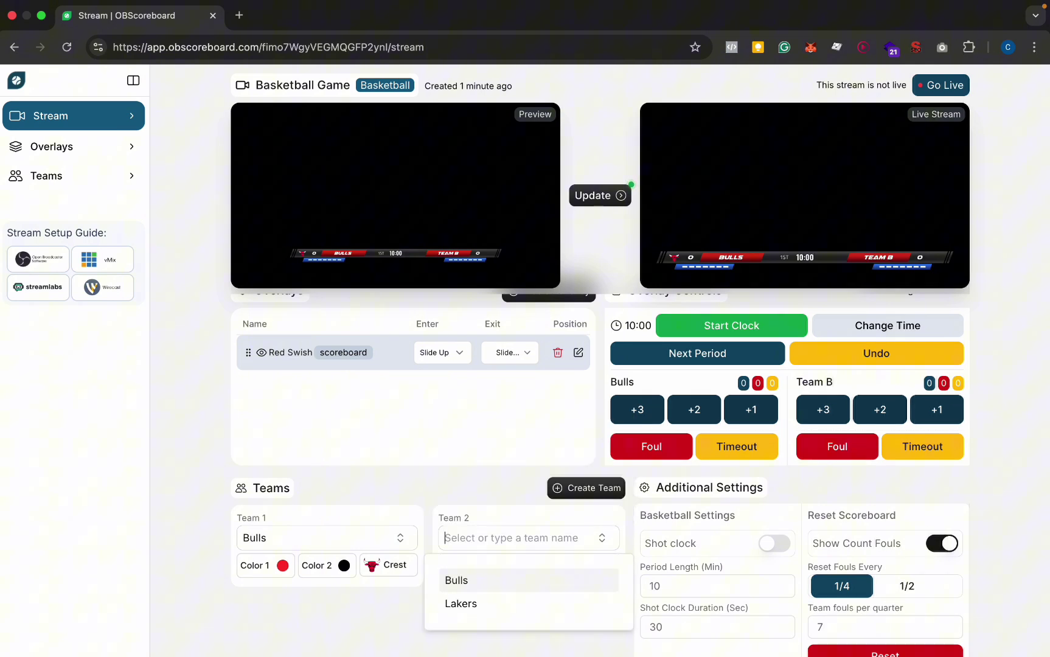
click(477, 603)
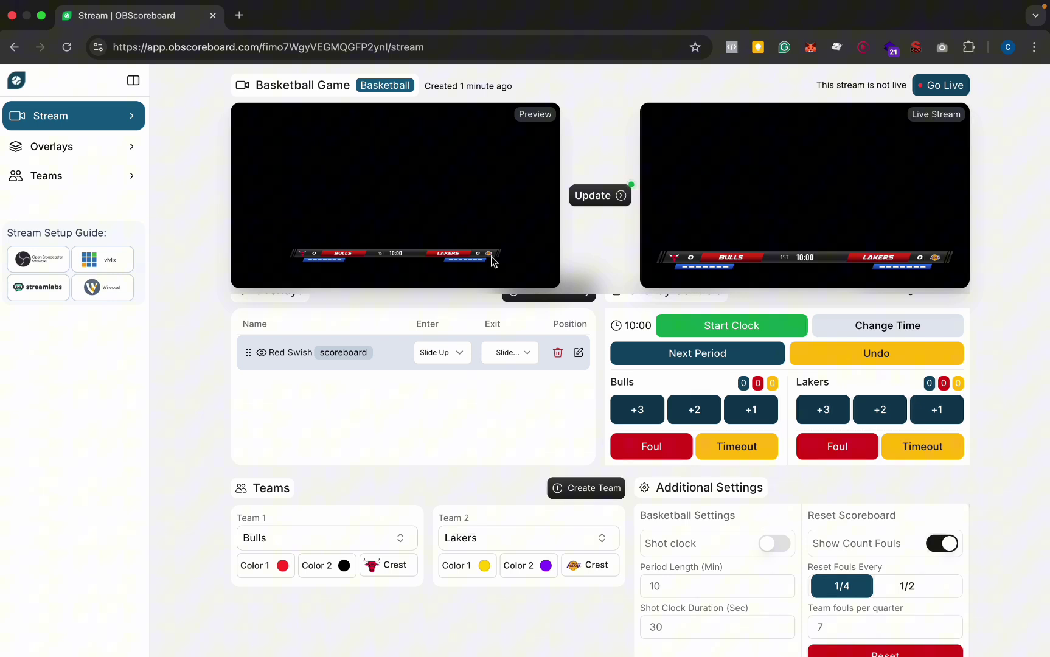
scroll(551, 439, up, 1)
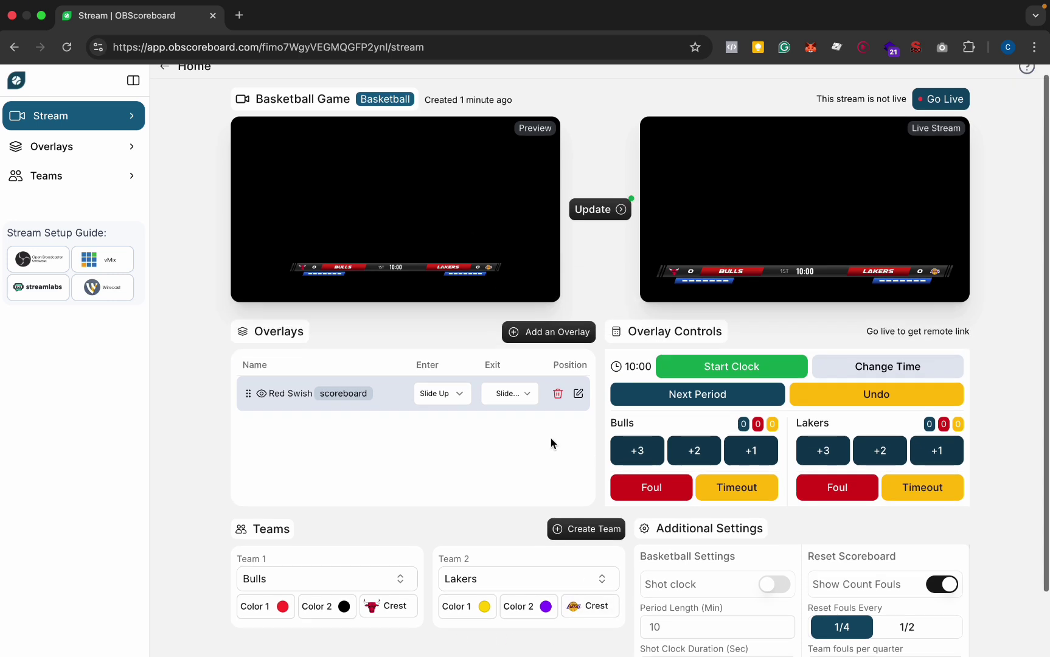
click(605, 212)
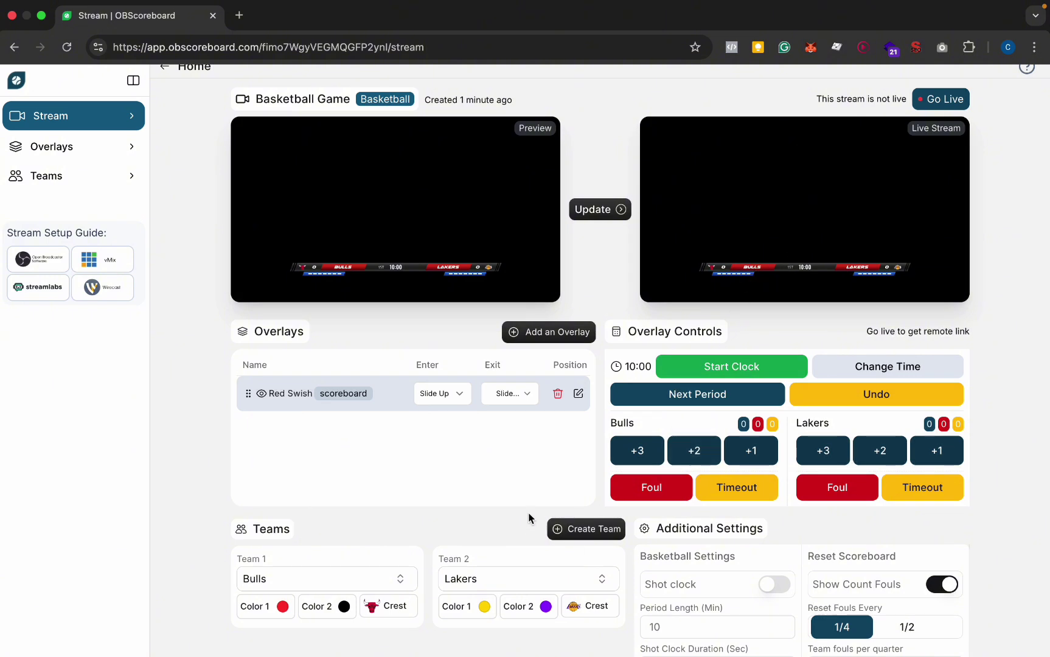
Take the Basketball Game stream live and copy its stream link.
scroll(530, 518, up, 1)
click(951, 113)
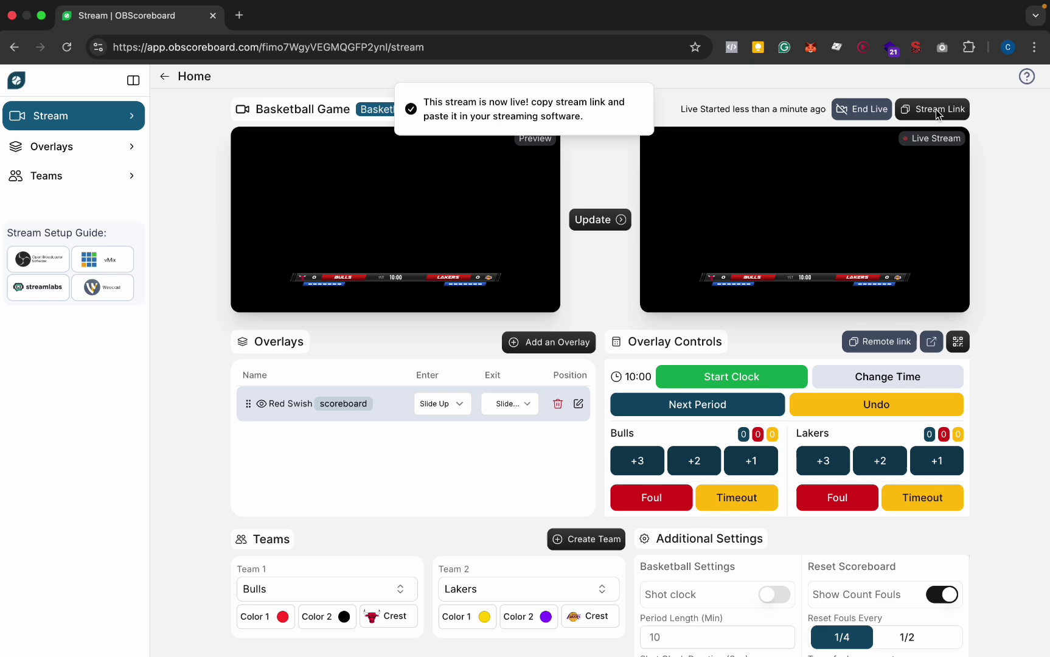
click(938, 114)
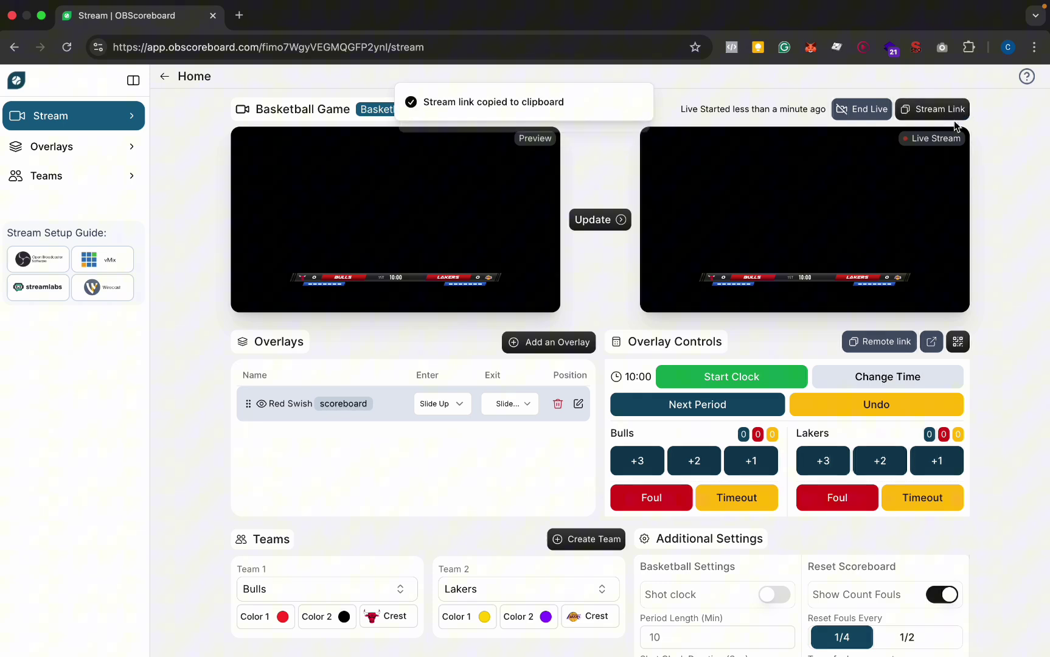
Switch to PRISM Live Studio and add a new Browser source to Scene 2 under its default name.
key(ctrl+Right)
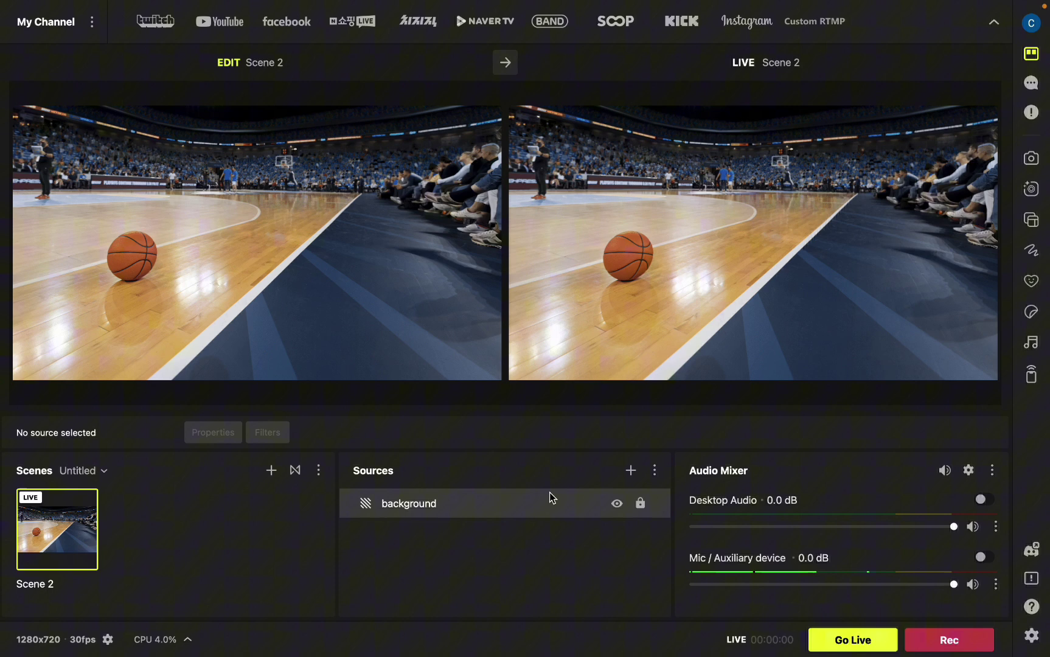
click(631, 470)
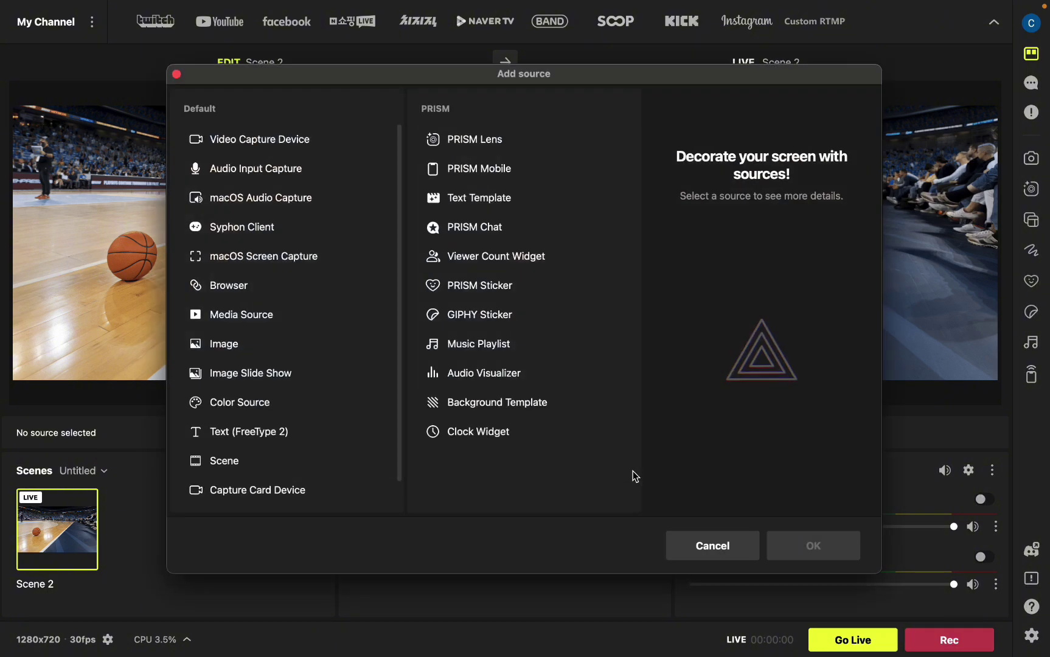
click(263, 286)
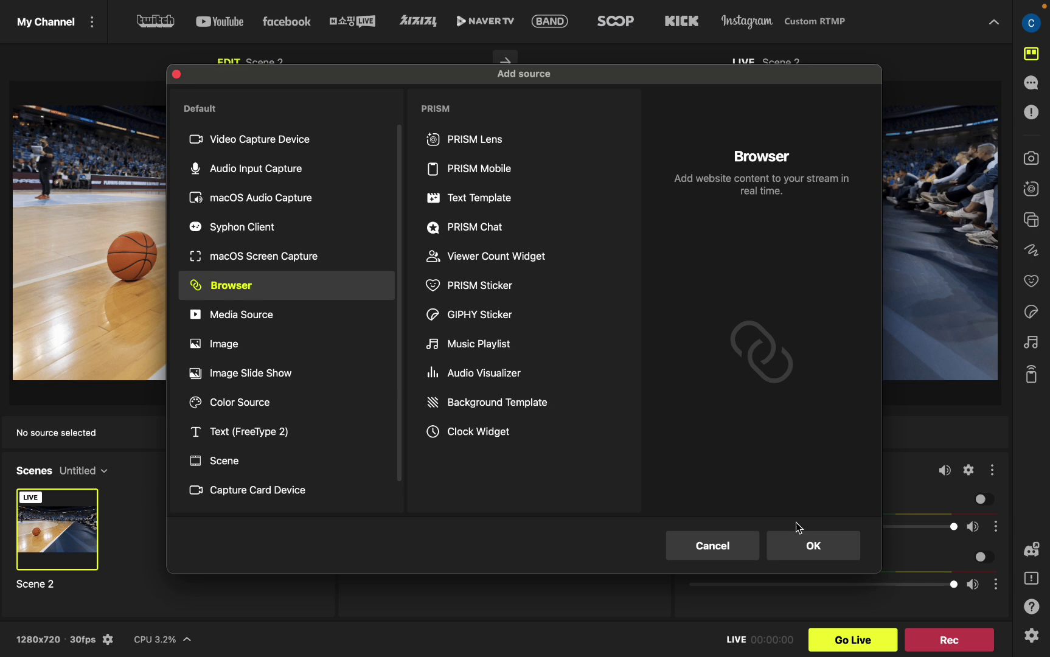
click(796, 539)
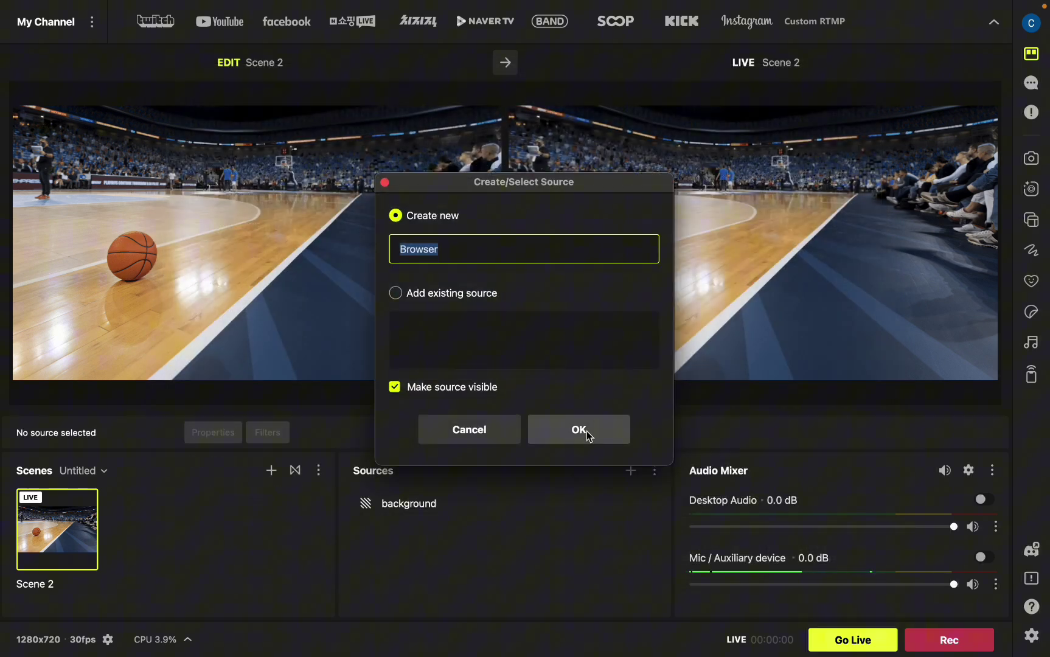
click(579, 430)
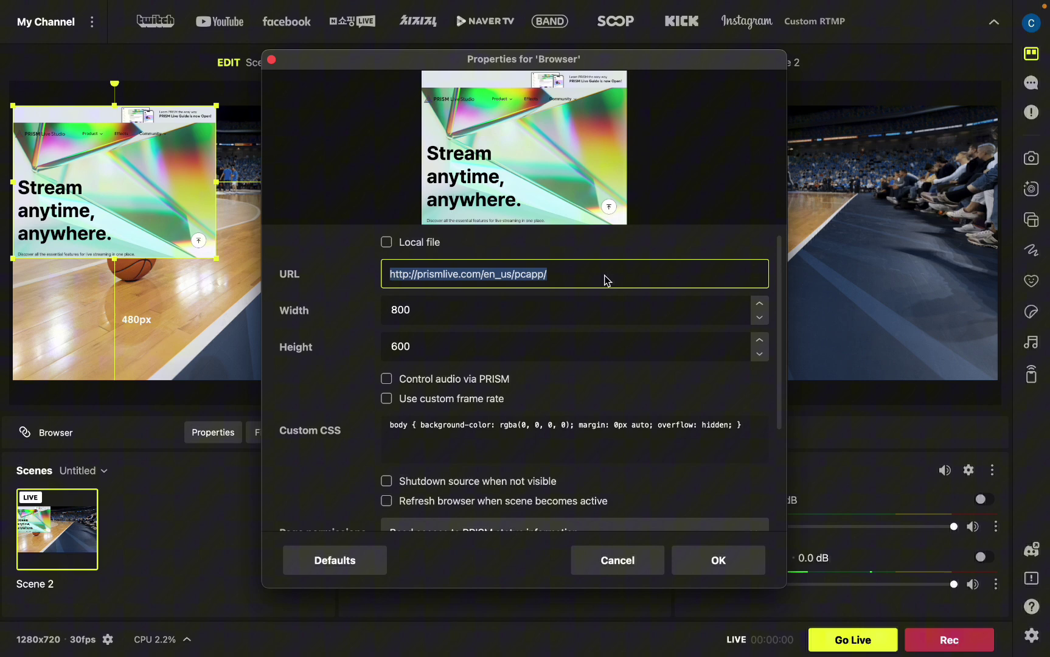
Set the Browser source's URL to the copied stream link with width 1920 and height 1080, and send the edited scene to live.
key(super+v)
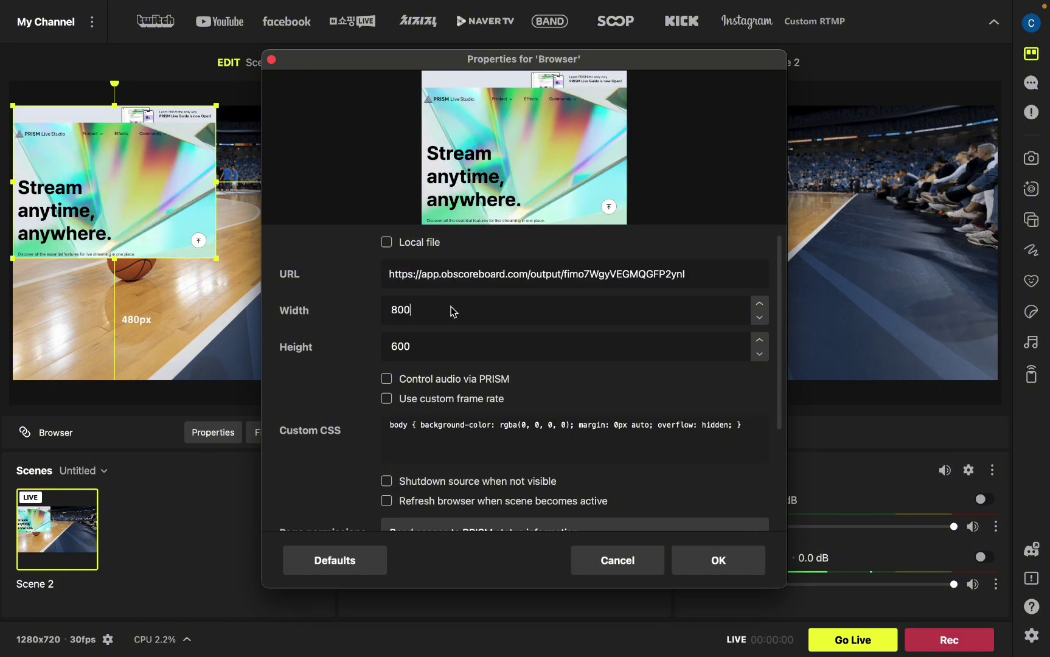
double_click(453, 310)
text(1920)
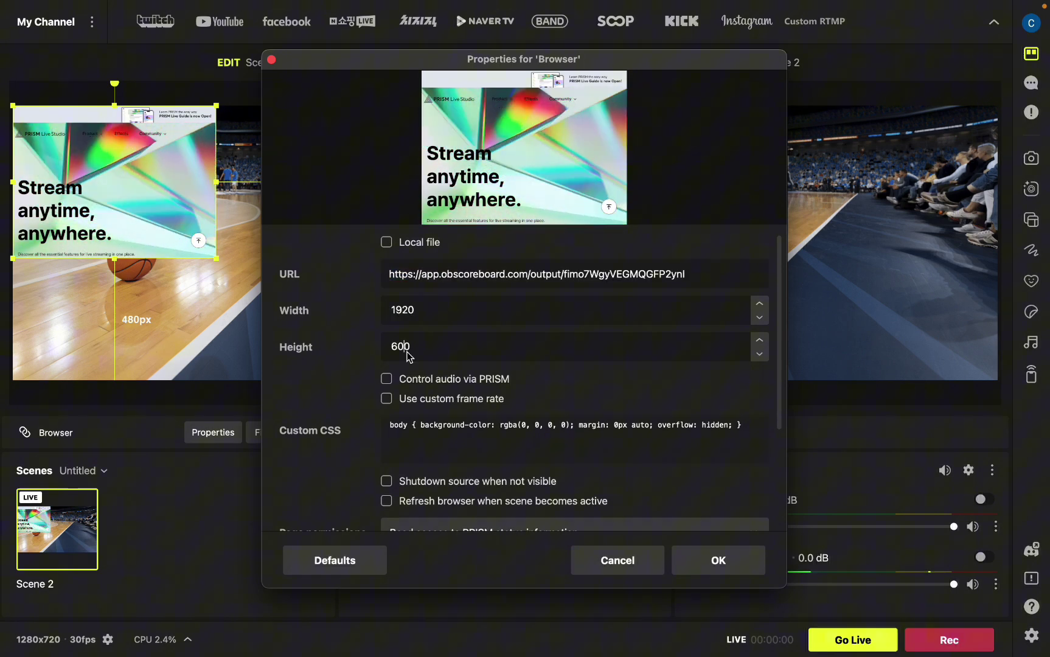
double_click(407, 357)
text(1080)
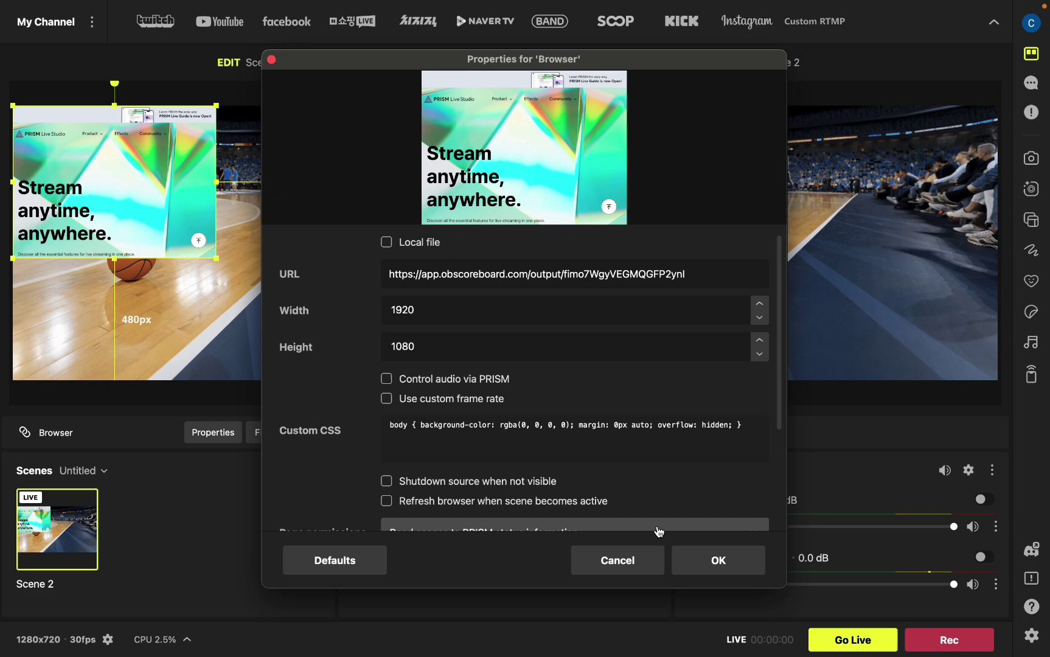
click(719, 560)
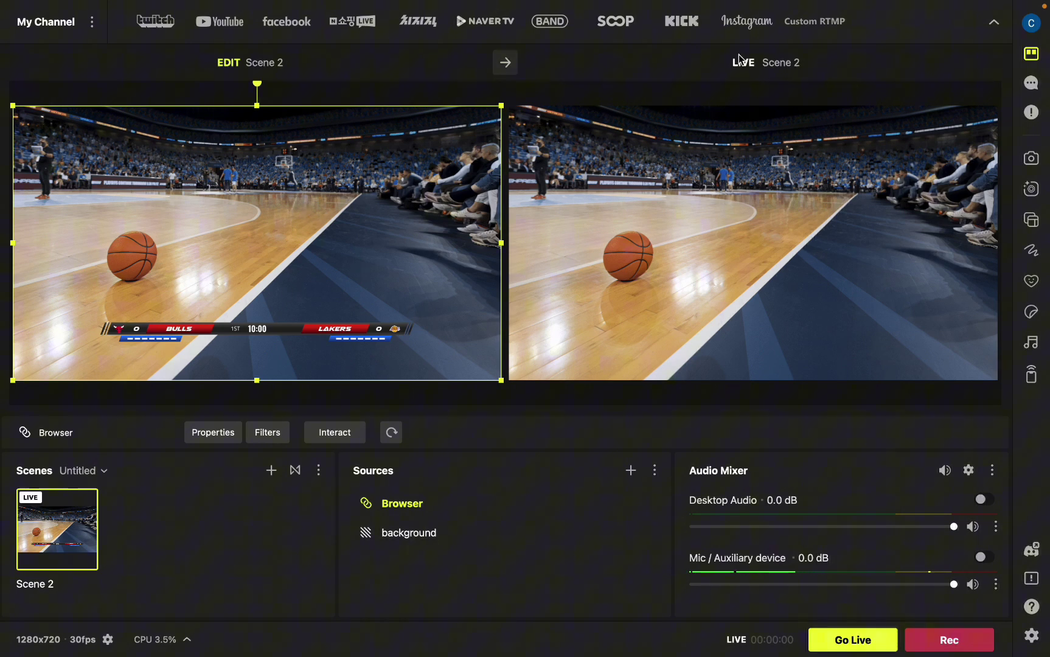
click(506, 66)
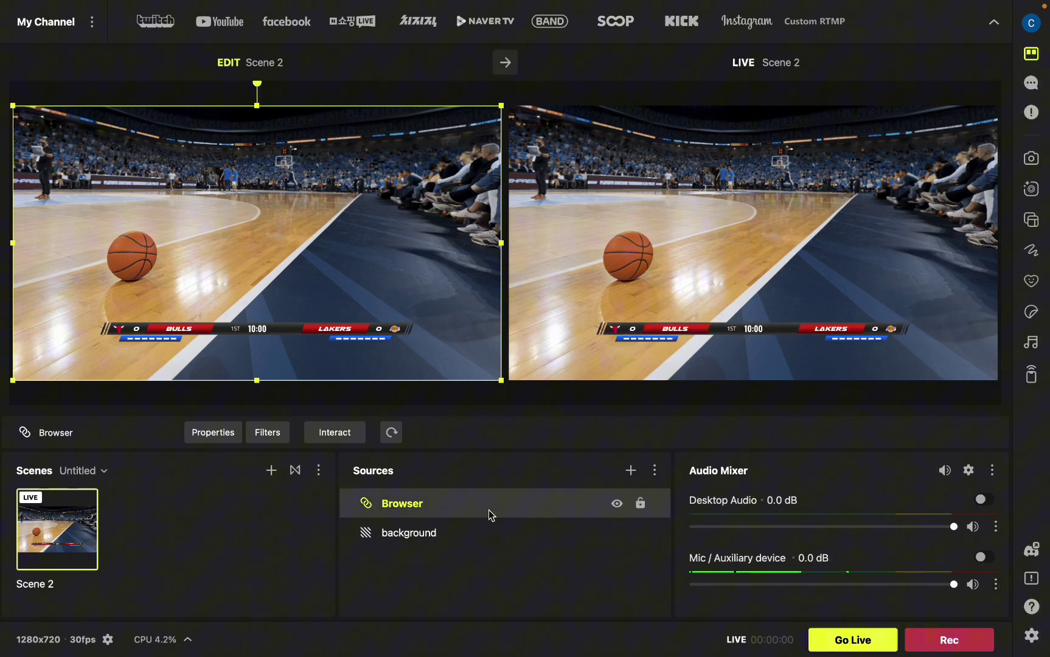
Switch to OBScoreboard and score 3 points for the Bulls and two 2-point baskets for the Lakers.
click(476, 587)
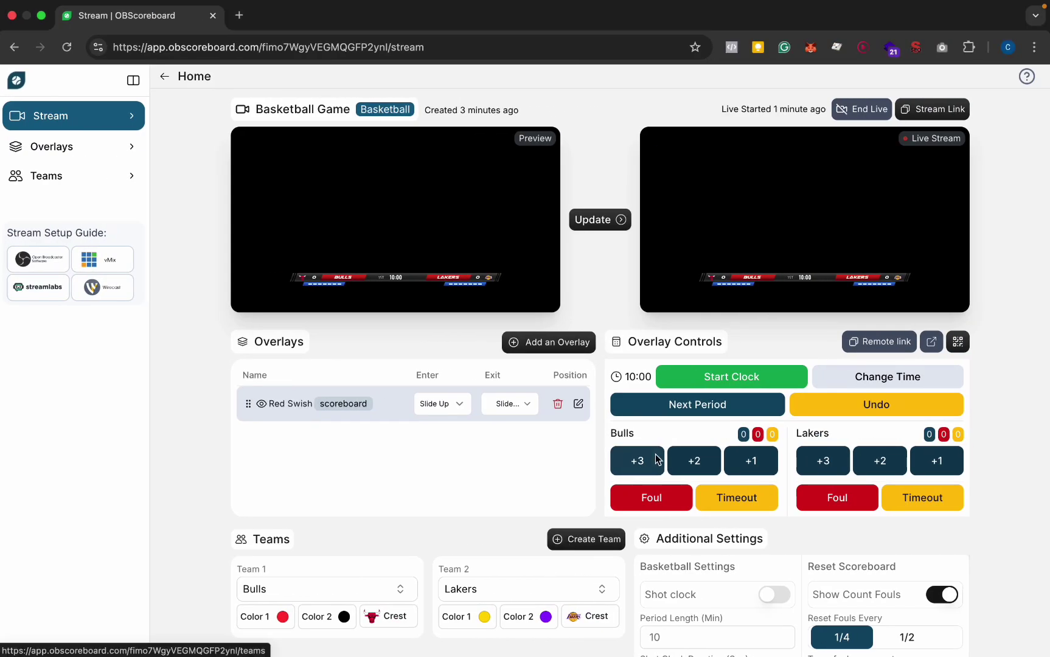
click(657, 459)
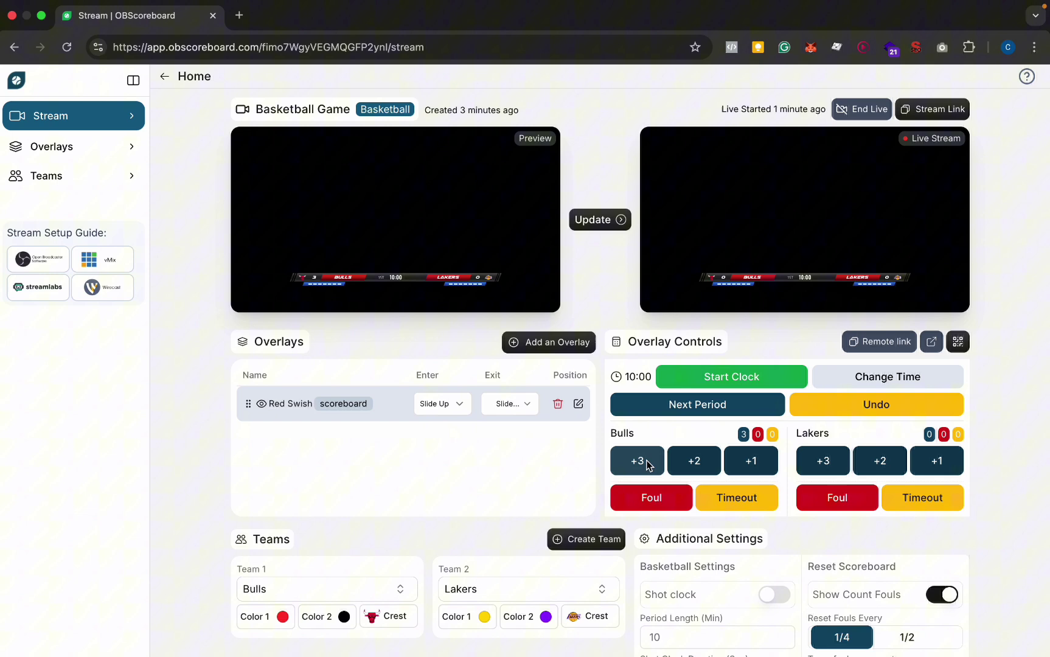
click(885, 460)
click(886, 460)
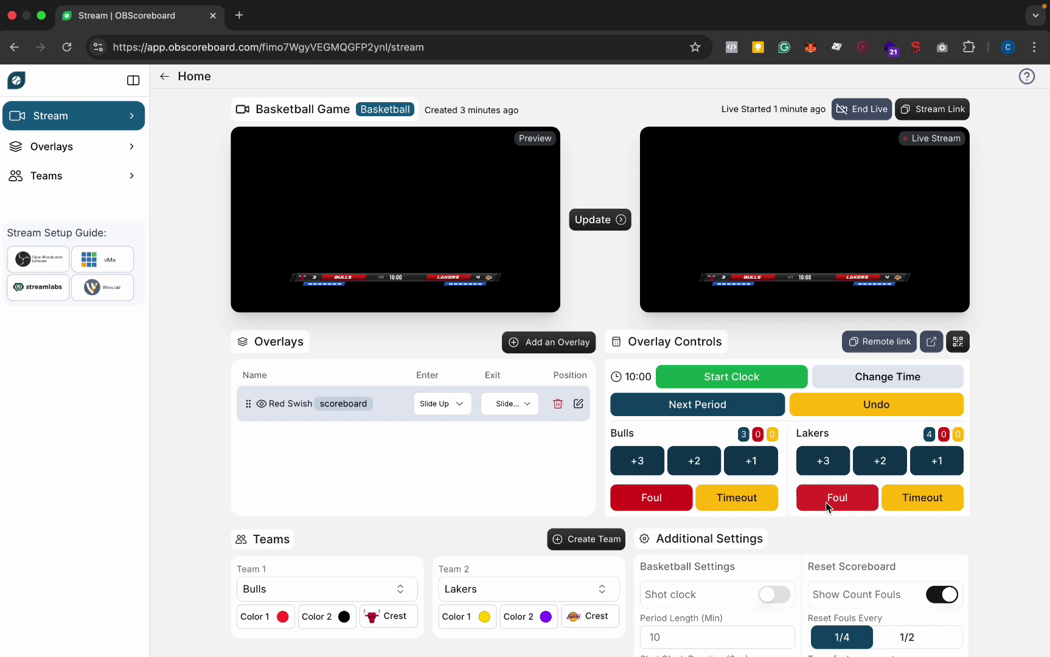
Record a timeout for the Lakers and a foul for the Bulls, and start the game clock.
click(919, 498)
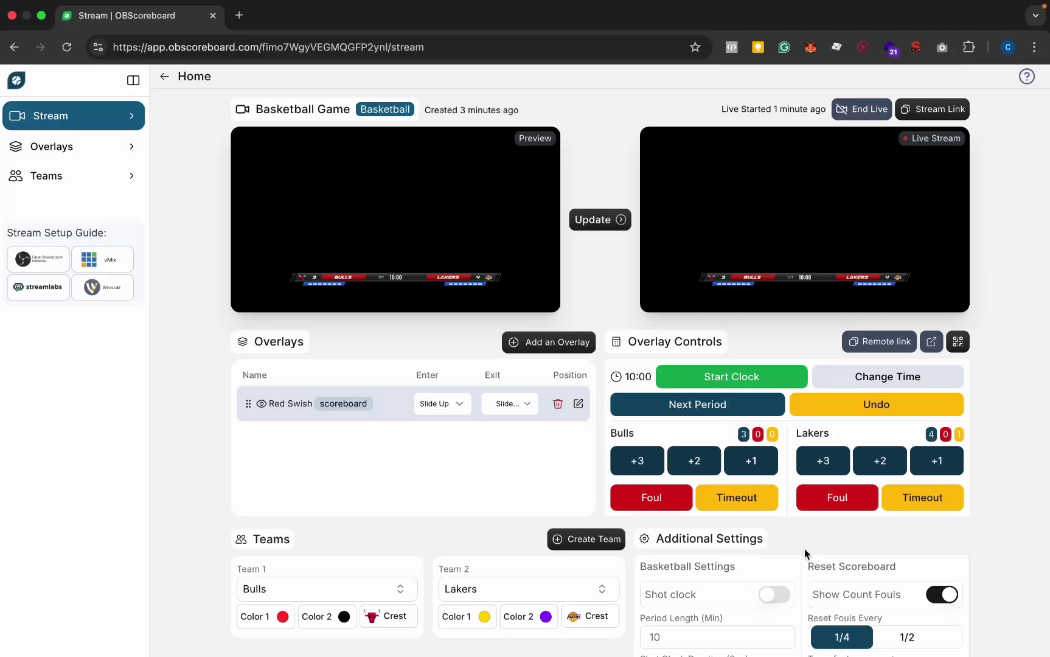
click(660, 498)
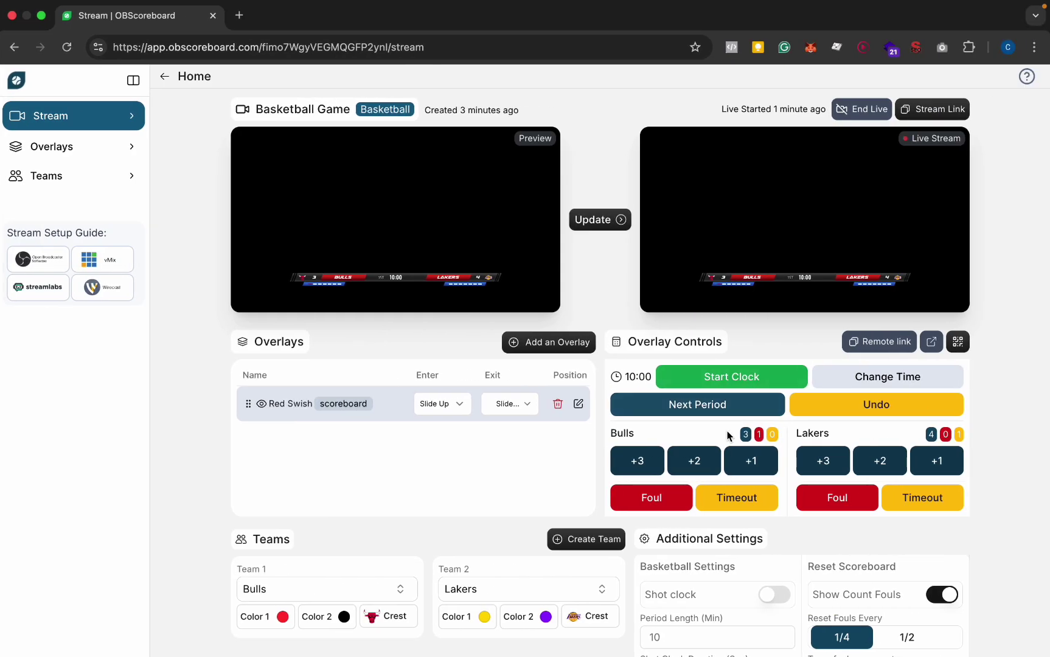
click(767, 372)
Enable the shot clock in the basketball settings and disable it again.
scroll(770, 547, down, 2)
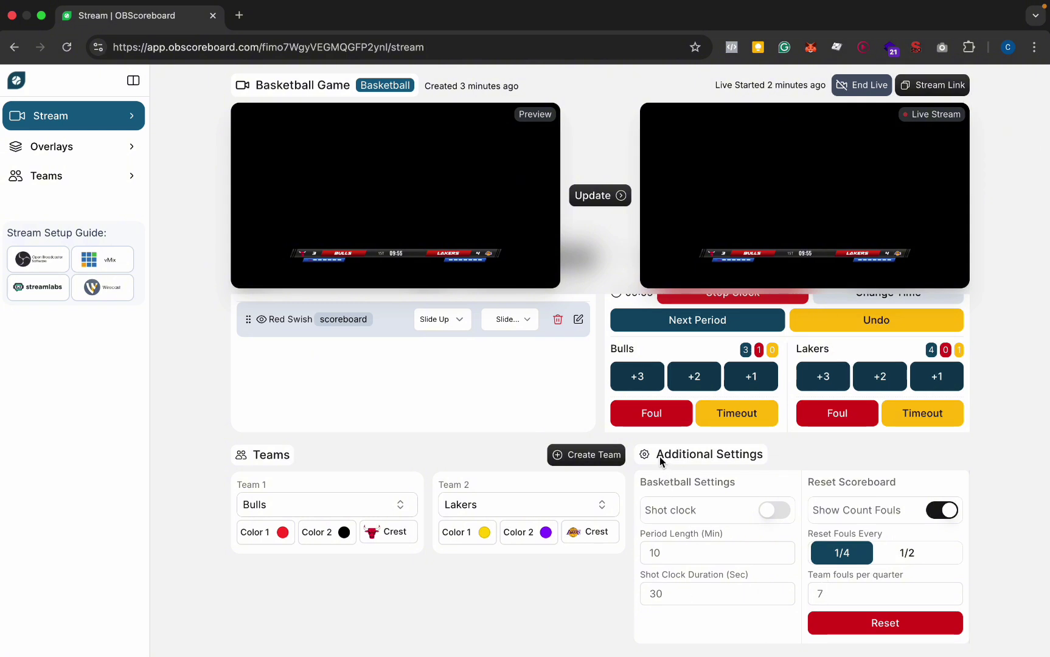
click(770, 512)
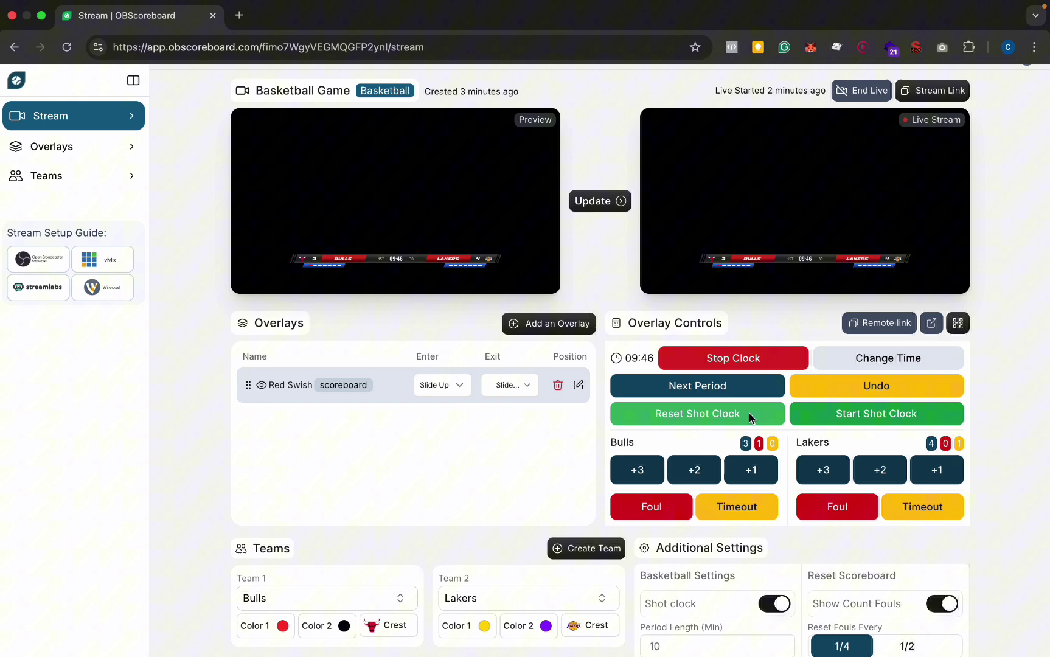
scroll(767, 545, down, 3)
click(775, 513)
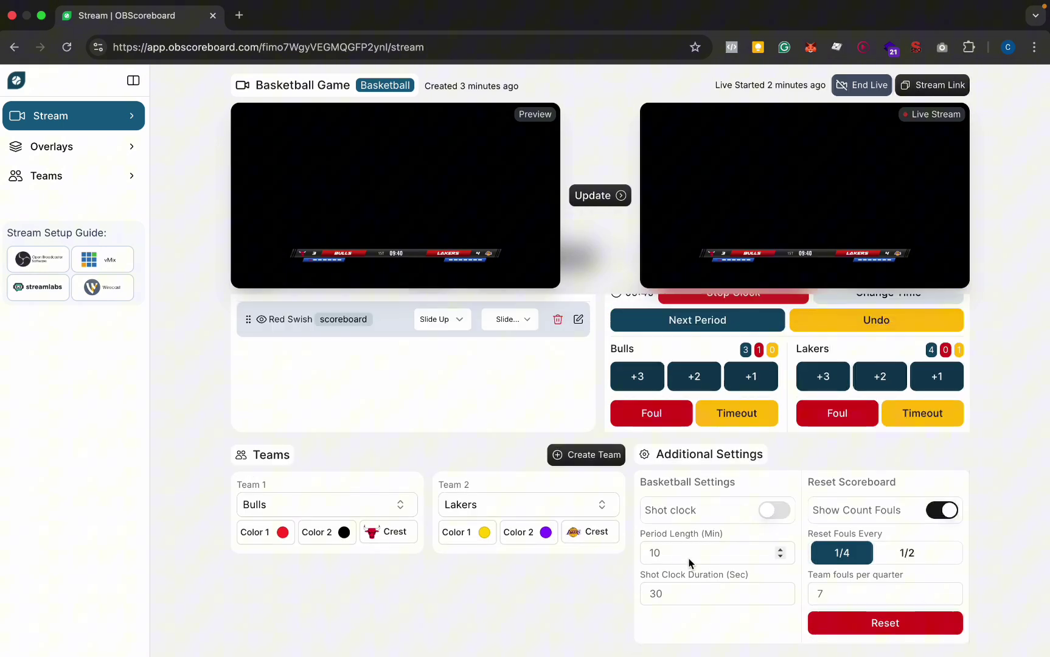
Set the team fouls per quarter to 3 in the scoreboard's additional settings.
scroll(731, 534, up, 2)
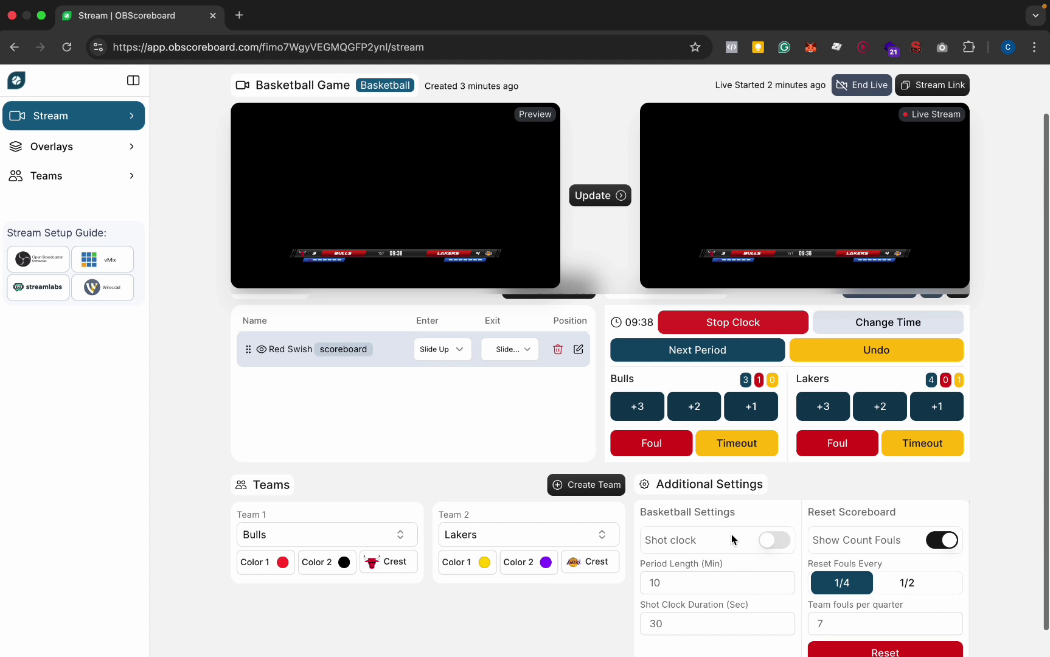
scroll(749, 475, down, 2)
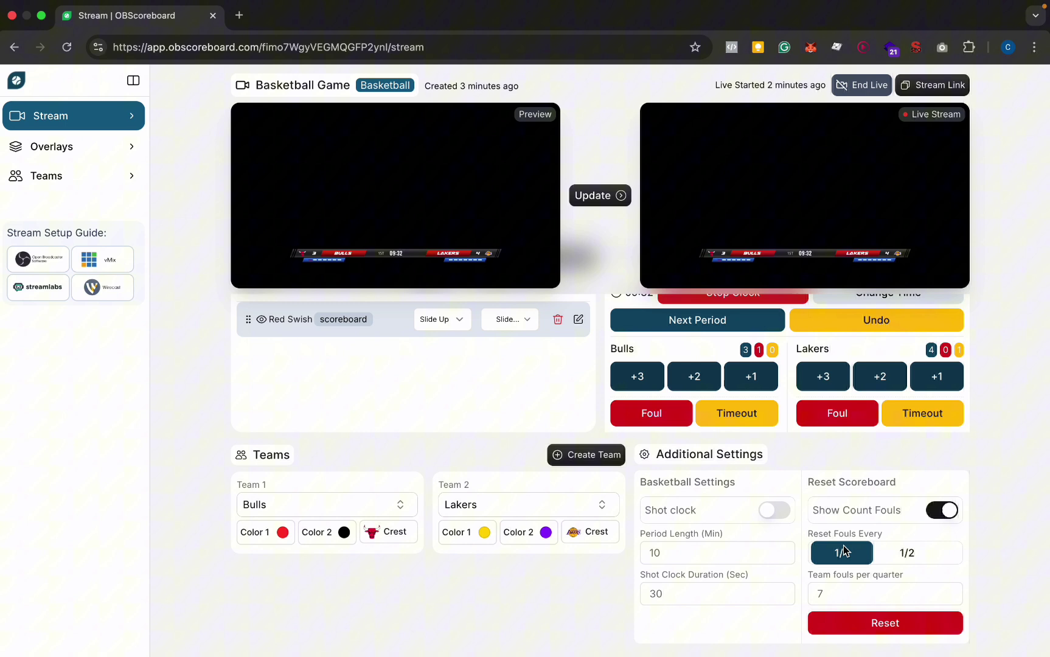
double_click(820, 594)
click(907, 554)
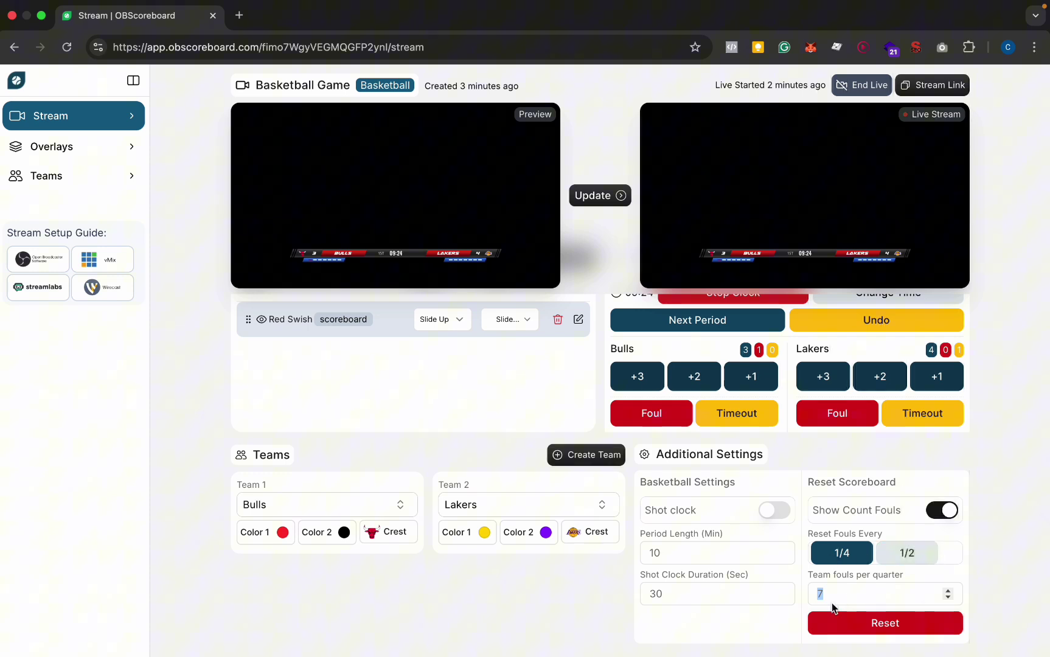
text(3)
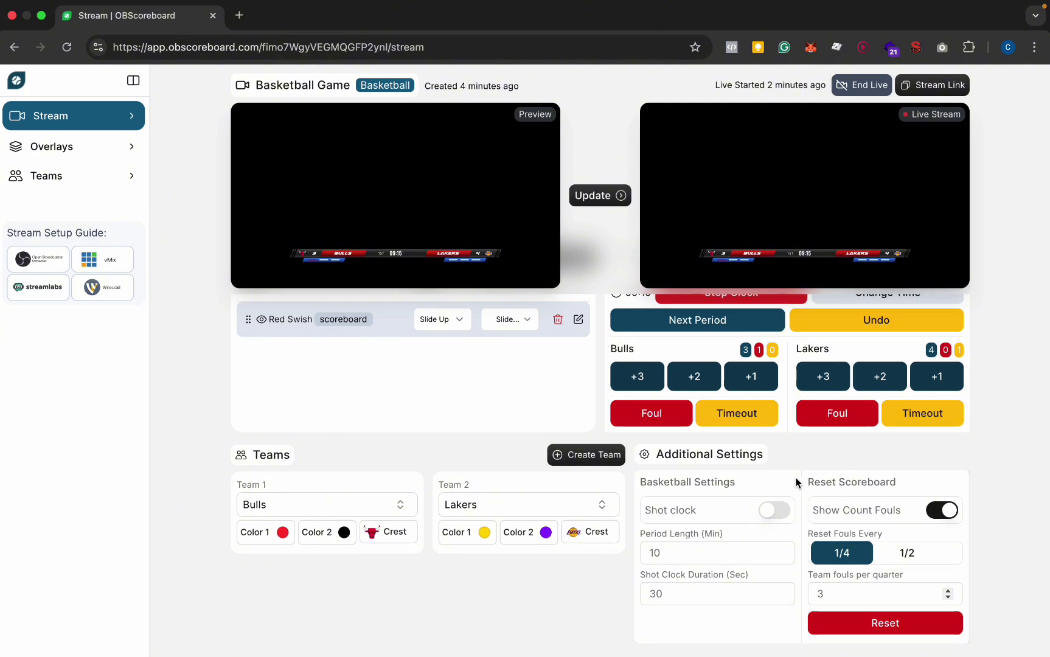
Charge the Lakers with three fouls and advance the game to the next period.
click(836, 444)
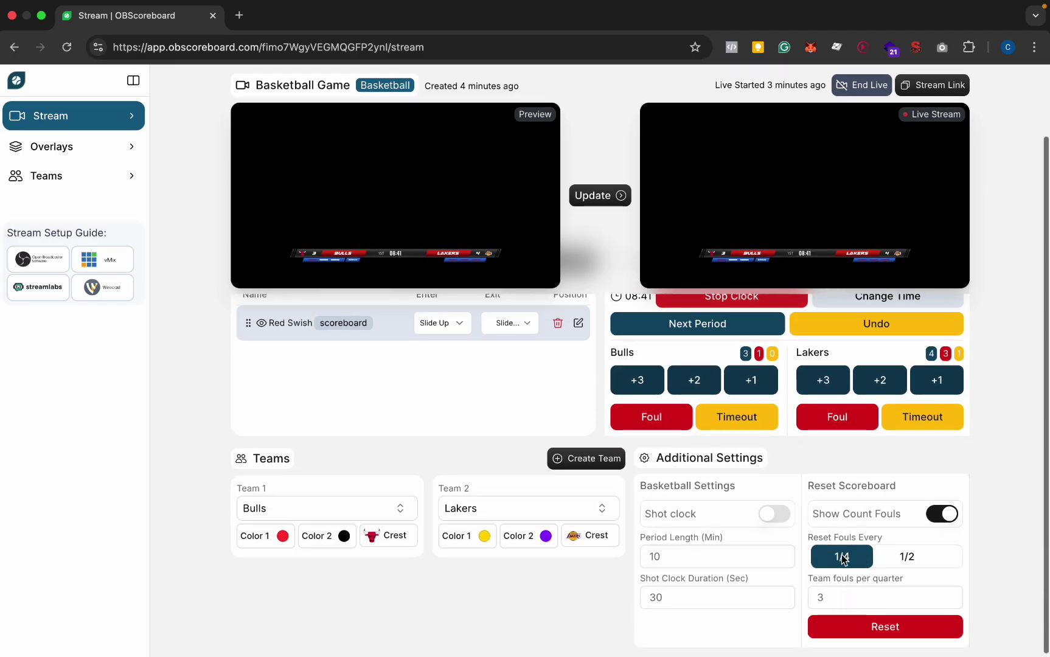
scroll(904, 586, up, 2)
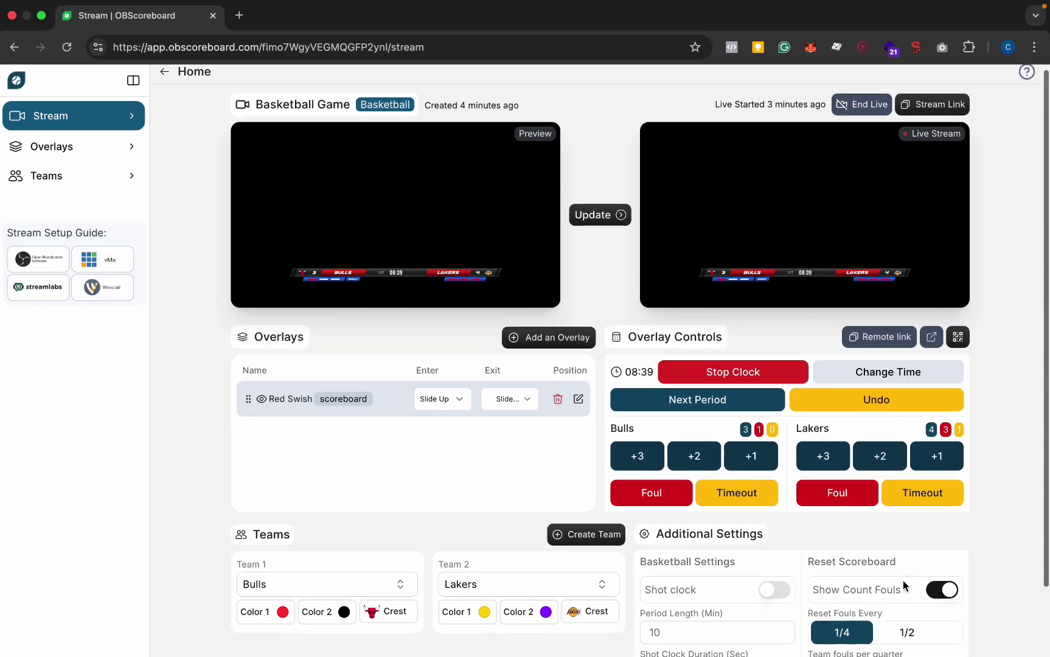
click(730, 401)
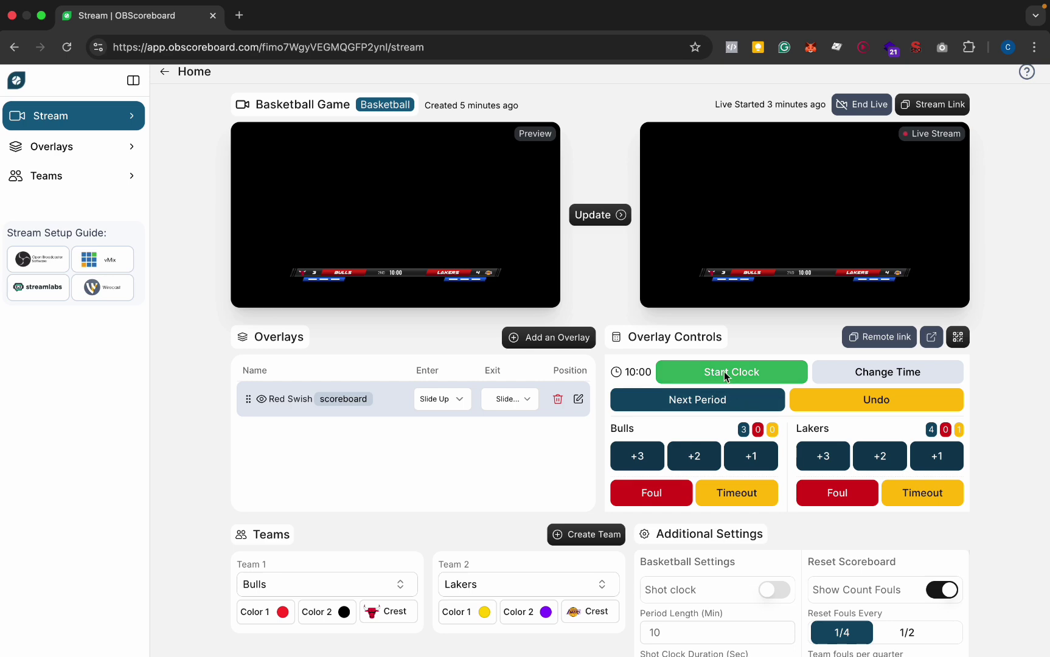
scroll(335, 467, up, 1)
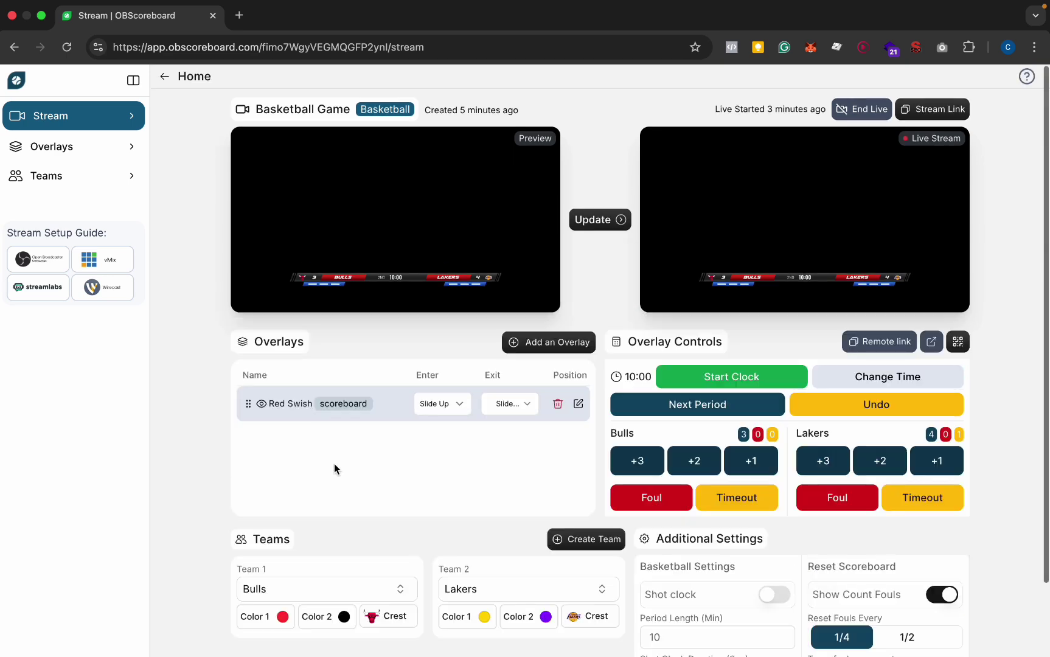
Hide the Red Swish scoreboard and add the Basketball Team overlay to the stream.
click(262, 404)
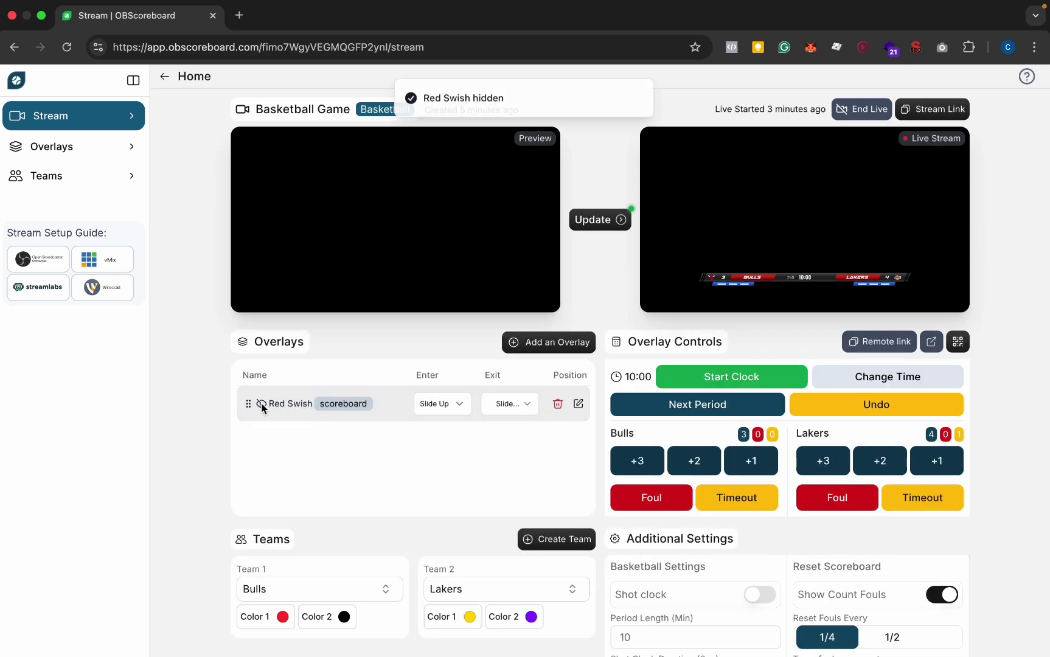
click(548, 342)
mouse_move(801, 322)
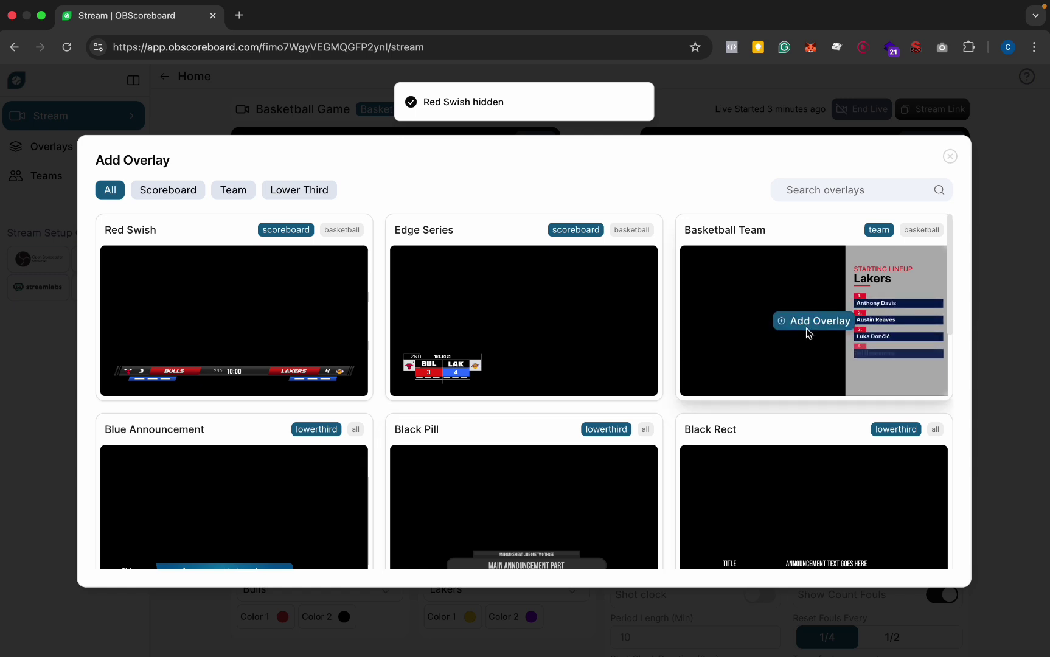
click(829, 323)
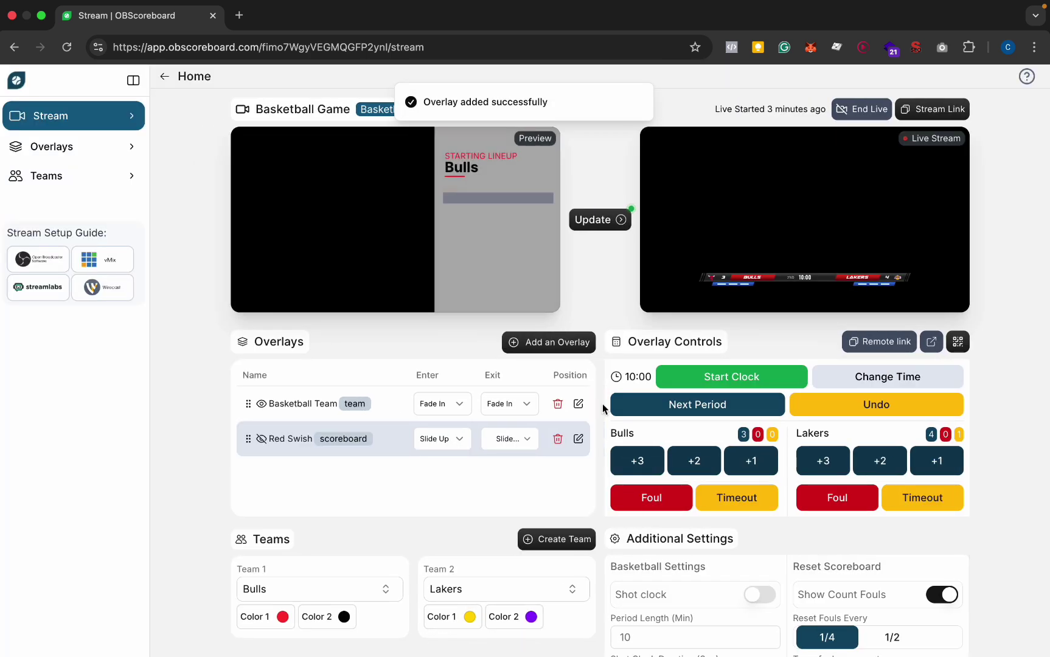
Set the Basketball Team overlay's enter animation to Slide Left and its exit animation to Slide Right.
click(389, 403)
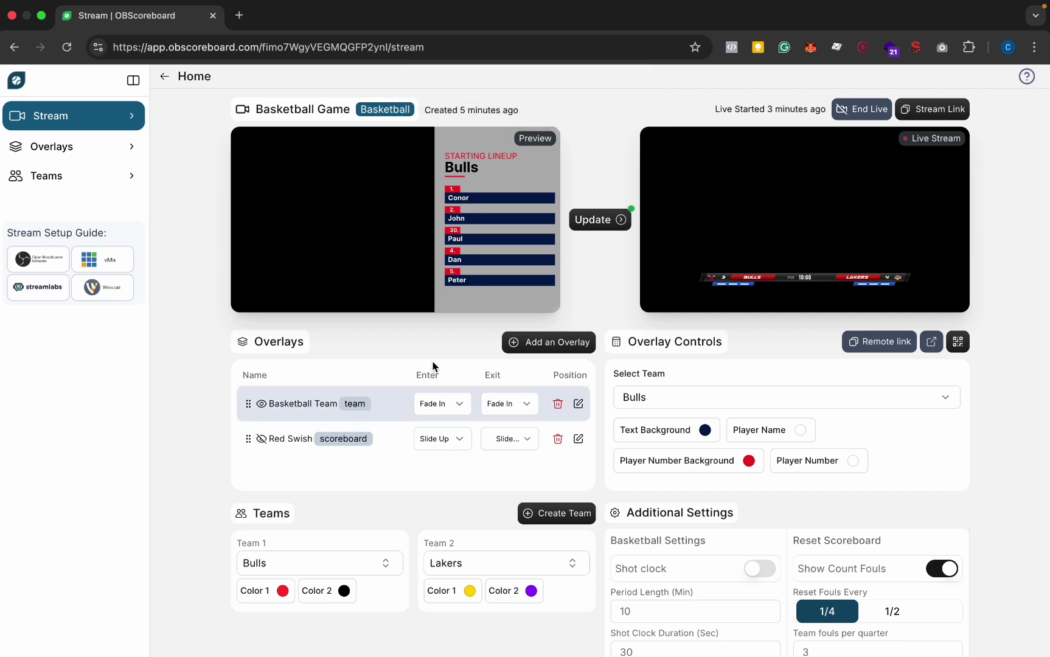
click(449, 408)
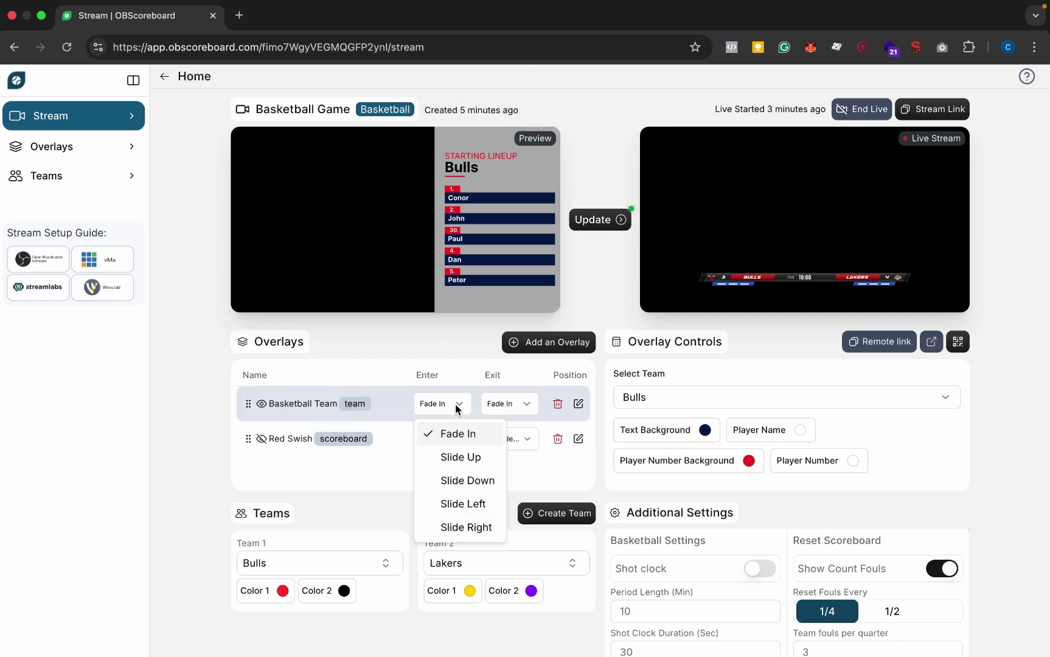
click(471, 502)
click(515, 406)
click(534, 526)
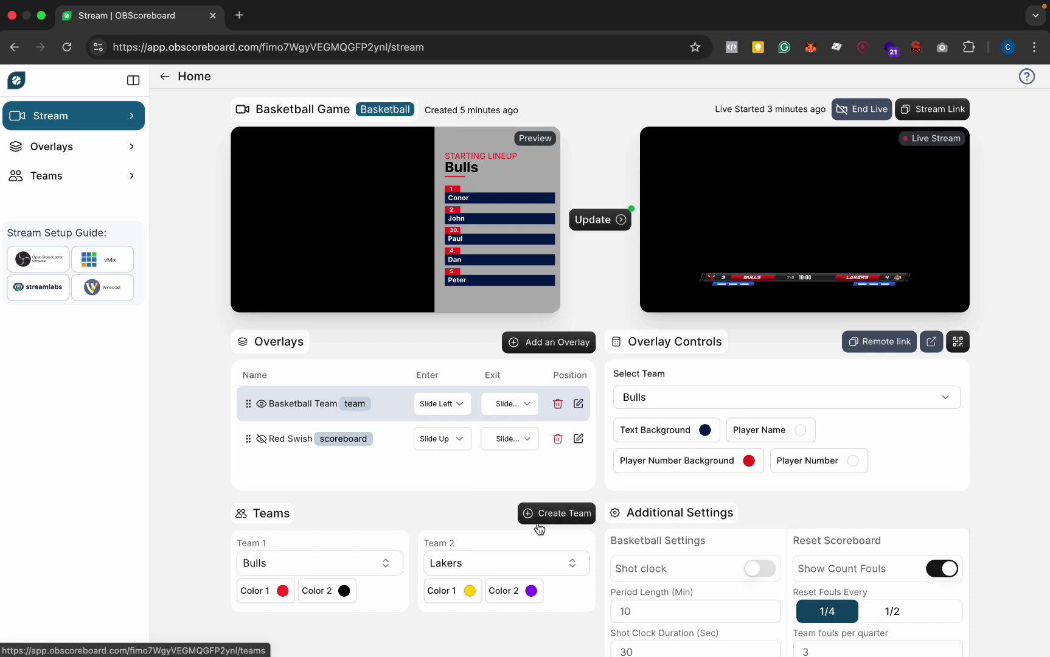
Hide the Basketball Team overlay, update the live stream, and check the scene in PRISM Live Studio before returning to OBScoreboard.
click(262, 403)
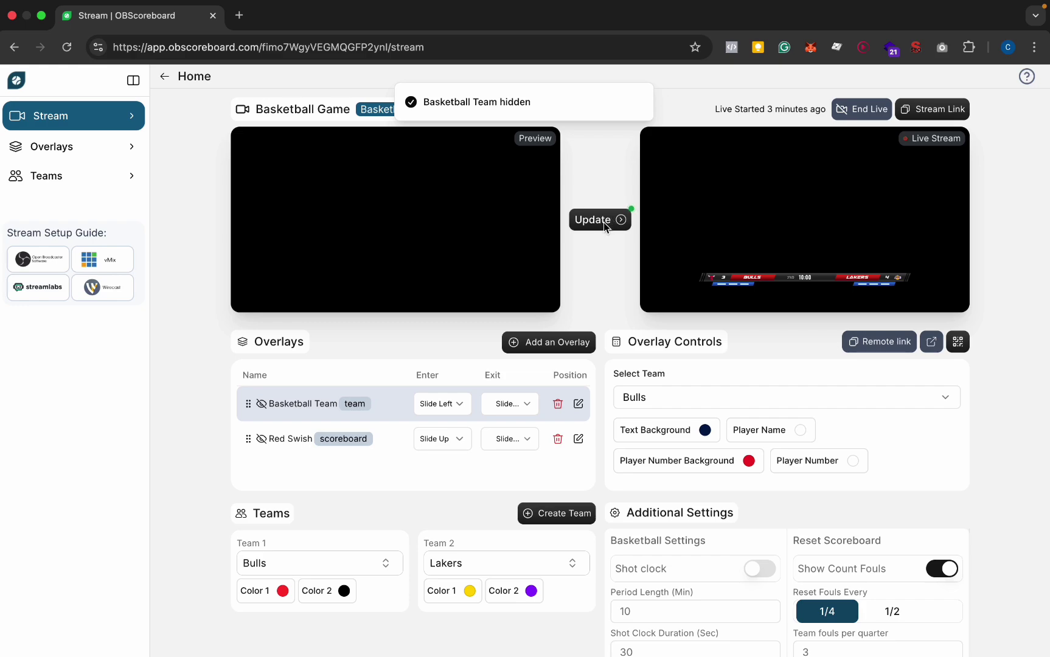
click(613, 222)
key(ctrl+Left)
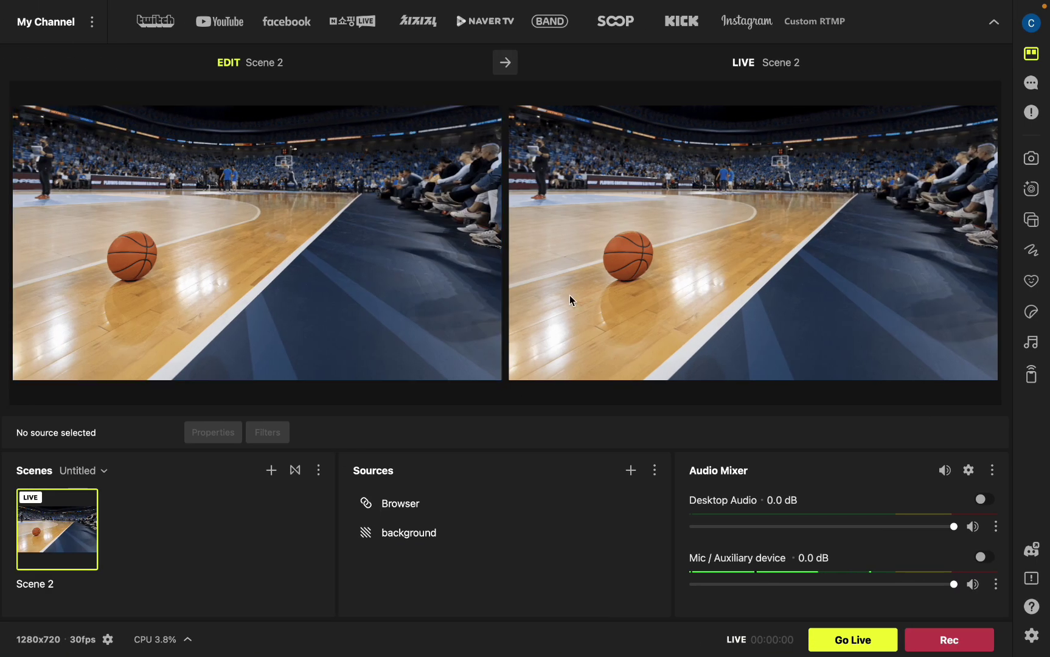
key(ctrl+Right)
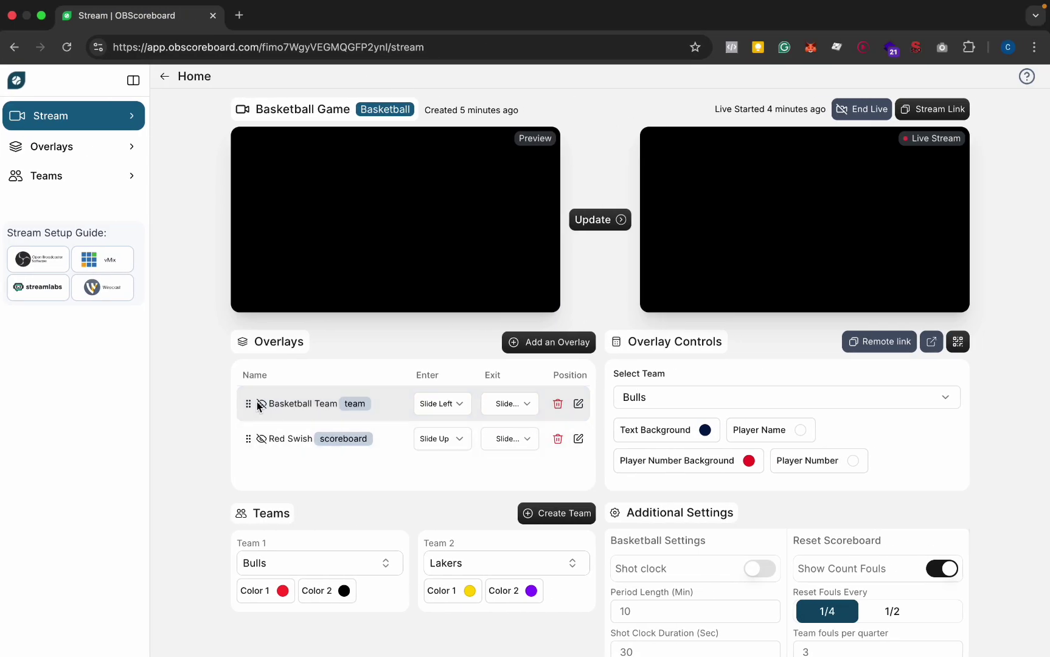
Show the Basketball Team overlay with the Bulls' starting lineup and update the live stream.
click(261, 404)
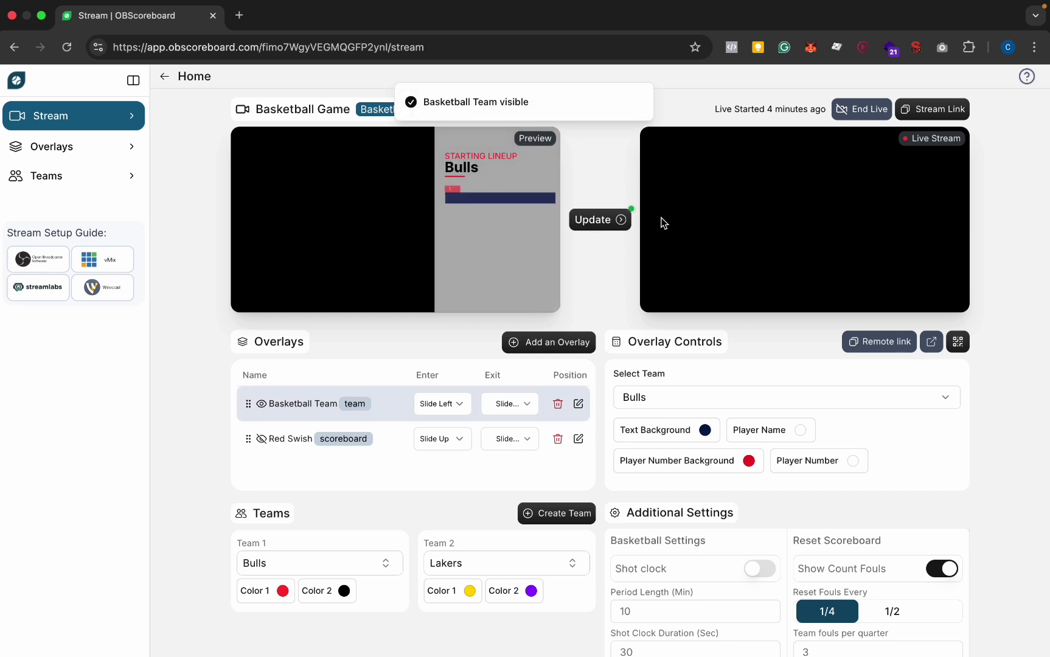
click(605, 224)
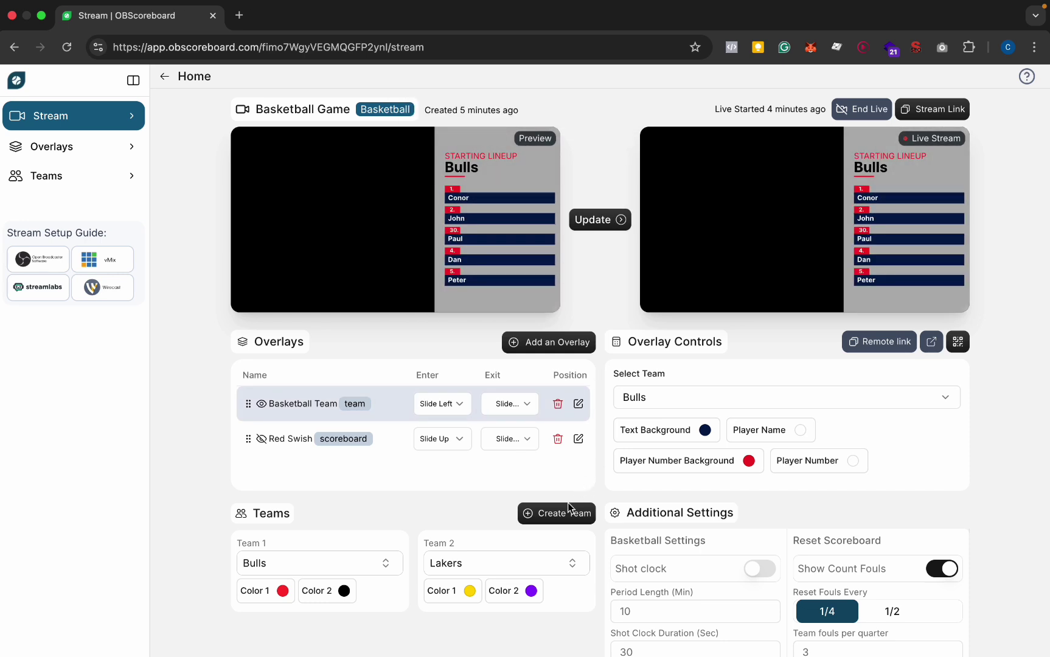
Open the teams page and examine the form for creating a new team, closing it without creating one.
scroll(485, 561, down, 2)
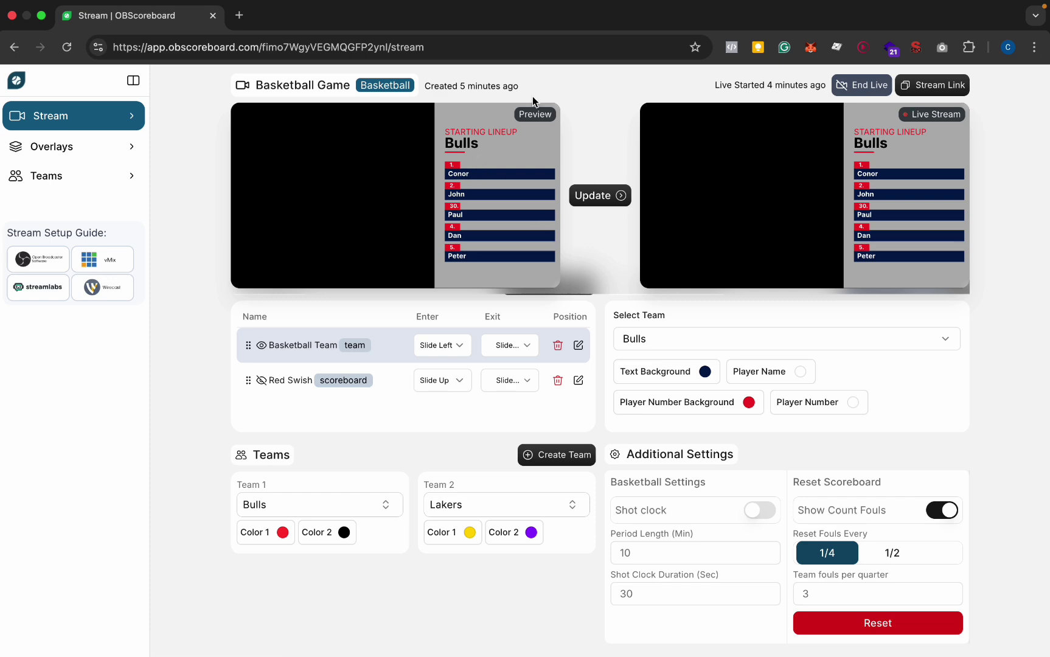
click(555, 455)
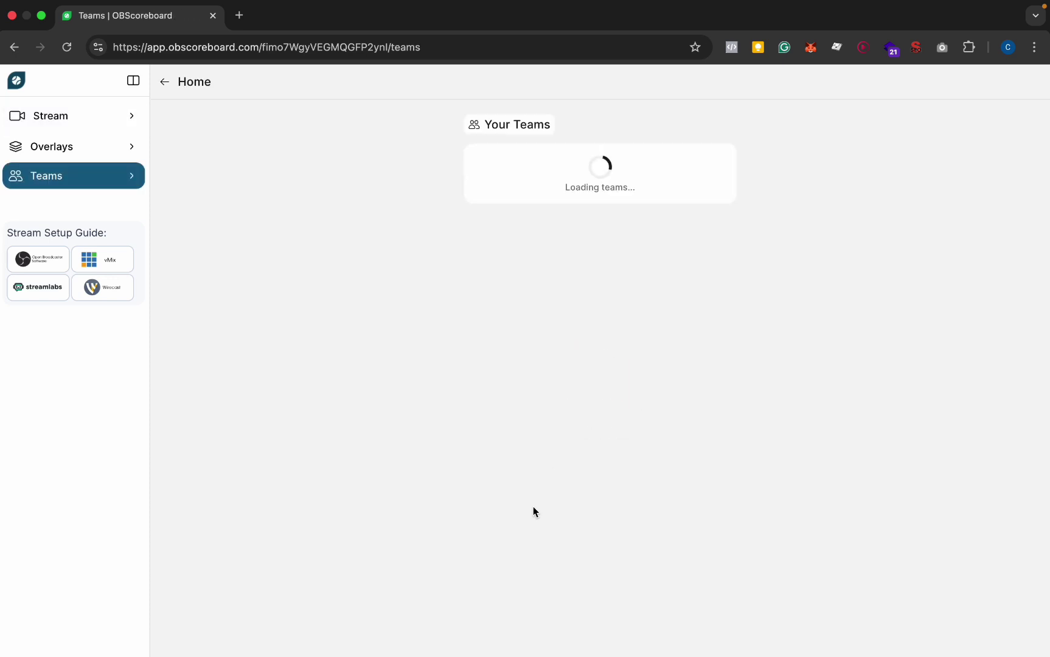
click(930, 126)
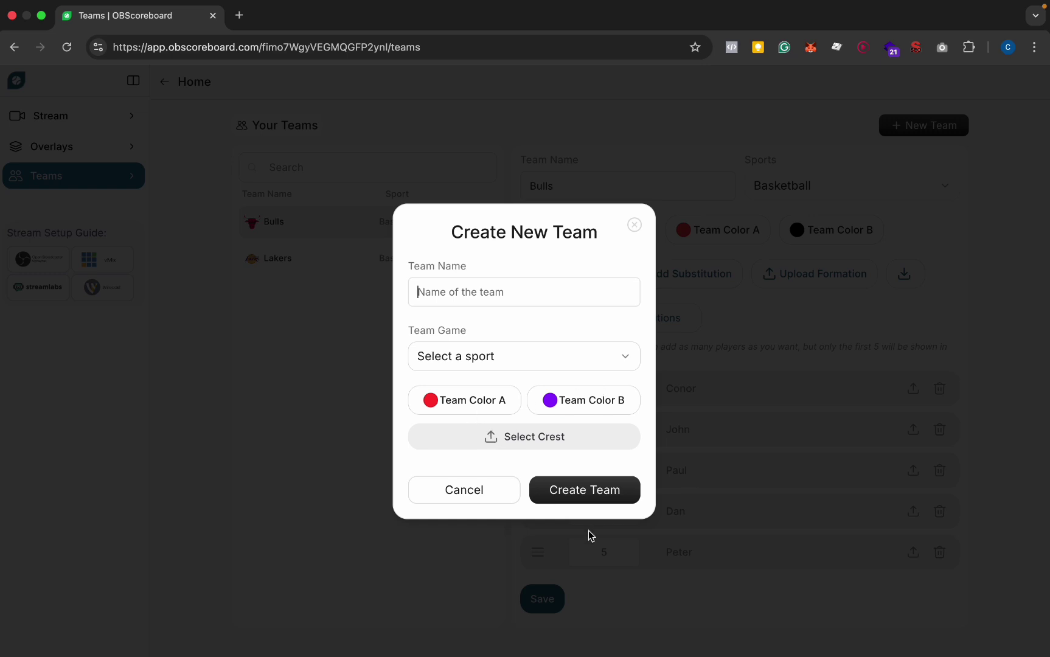
click(487, 491)
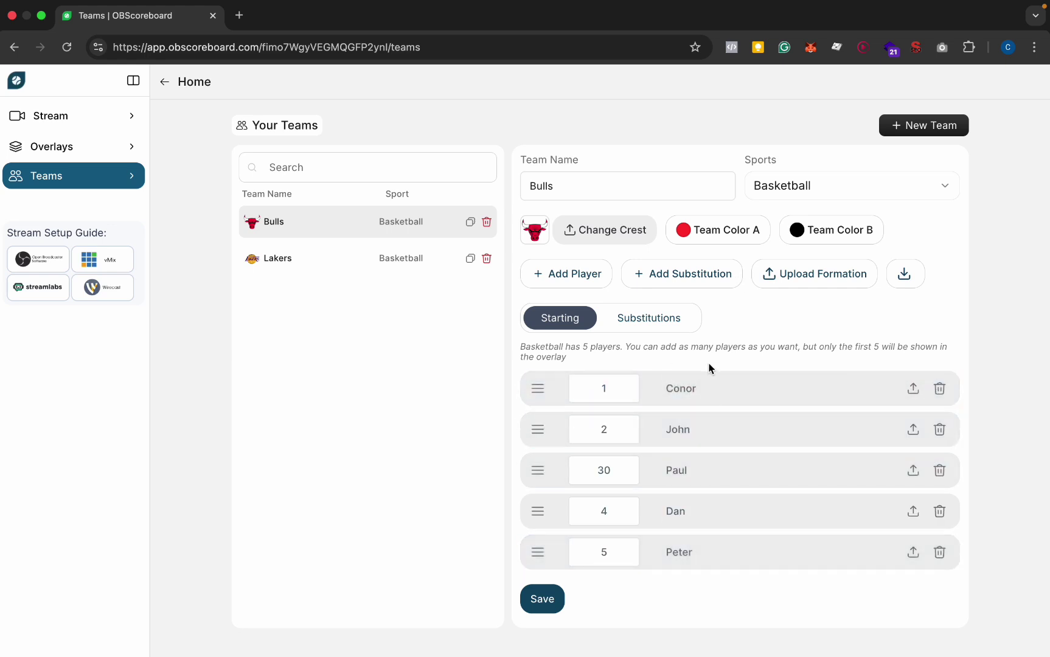
Add a substitute to the Bulls' substitutions, delete it, and return to the Basketball Game stream page.
click(648, 320)
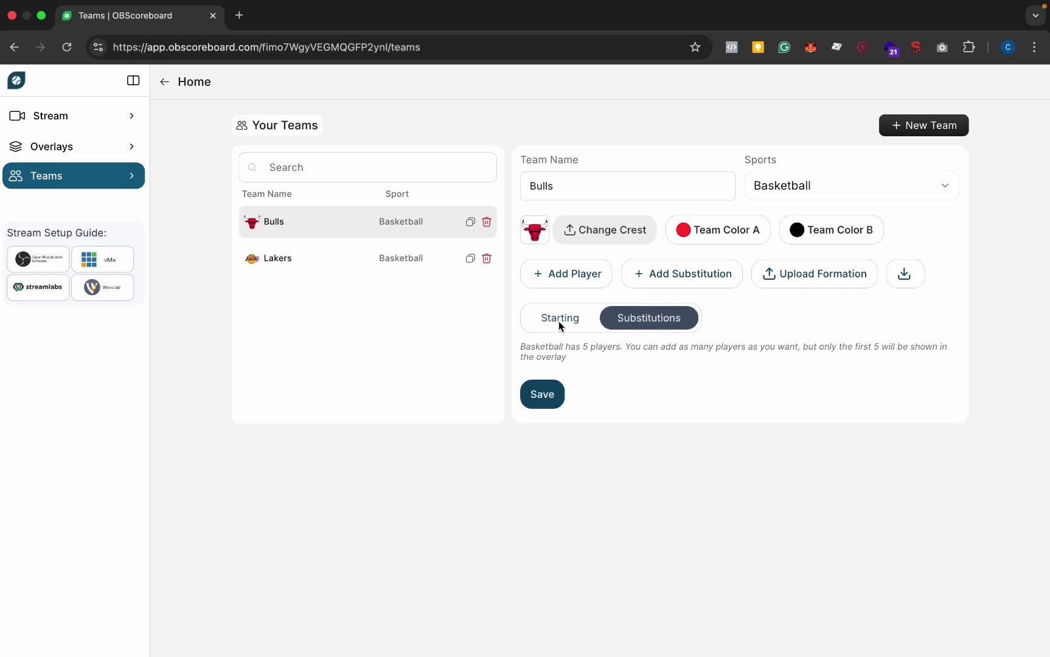
click(669, 281)
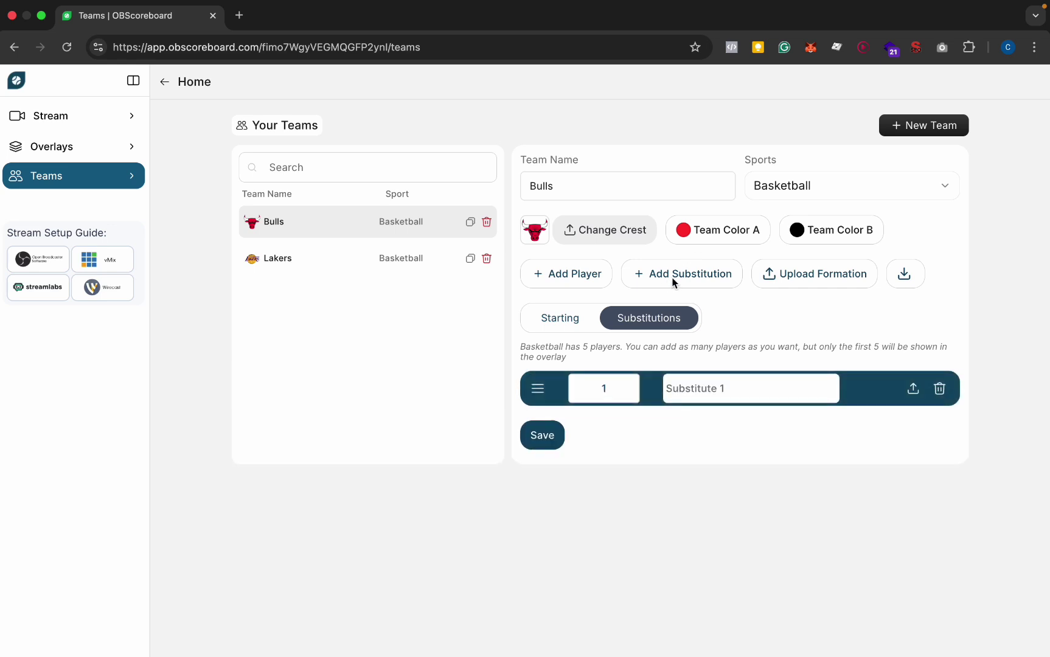
click(675, 279)
click(929, 387)
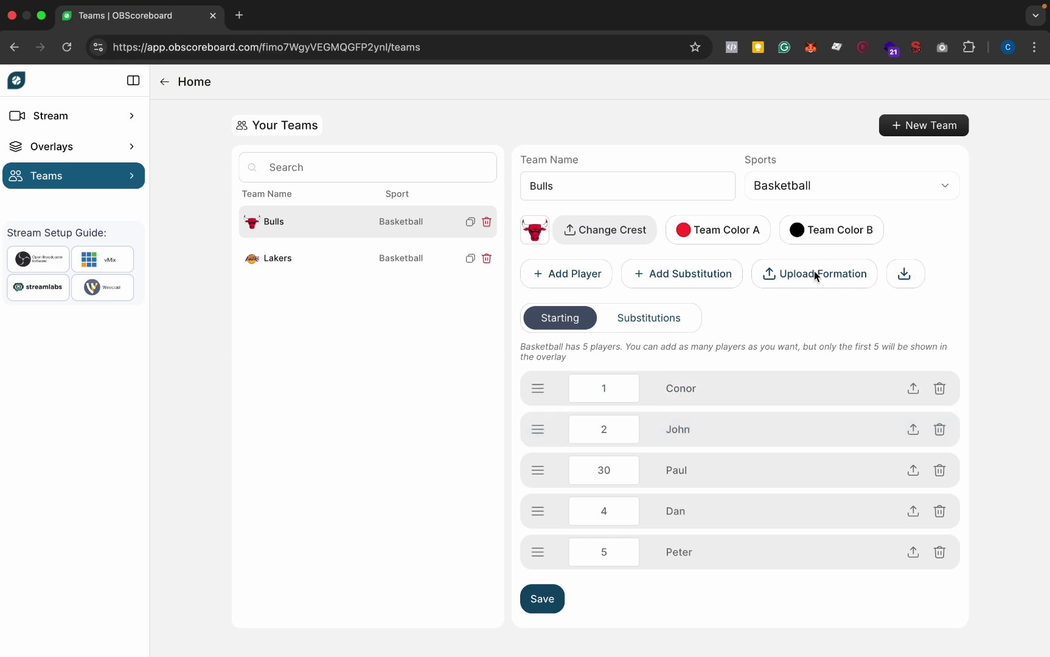
click(711, 382)
click(79, 118)
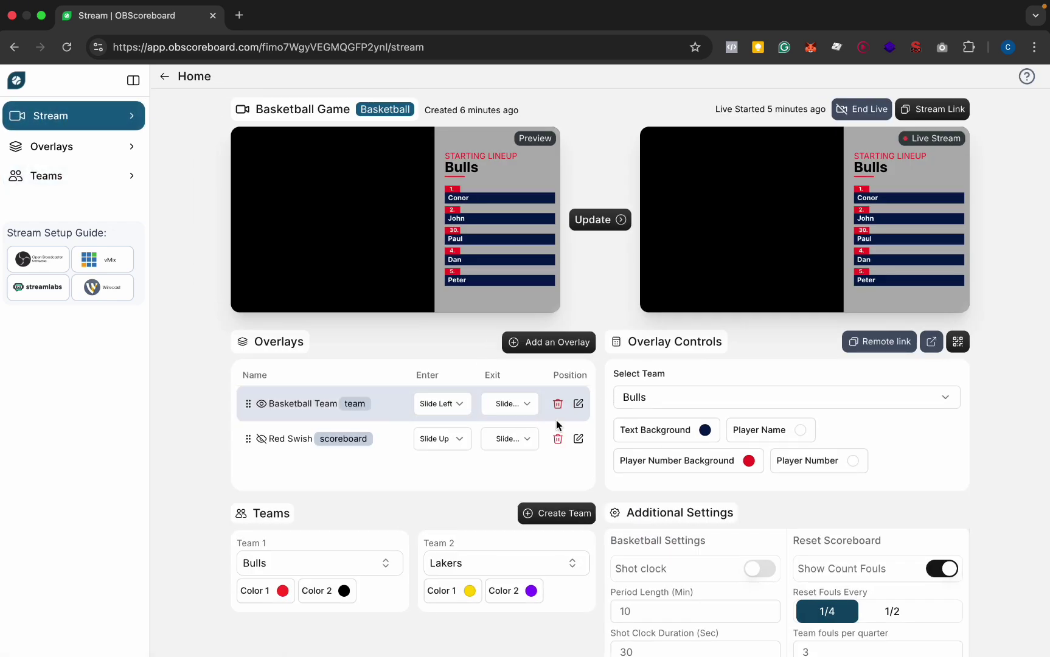
Switch the Basketball Team overlay to the Lakers, update the live stream, and check PRISM Live Studio before returning to OBScoreboard.
click(667, 408)
click(655, 456)
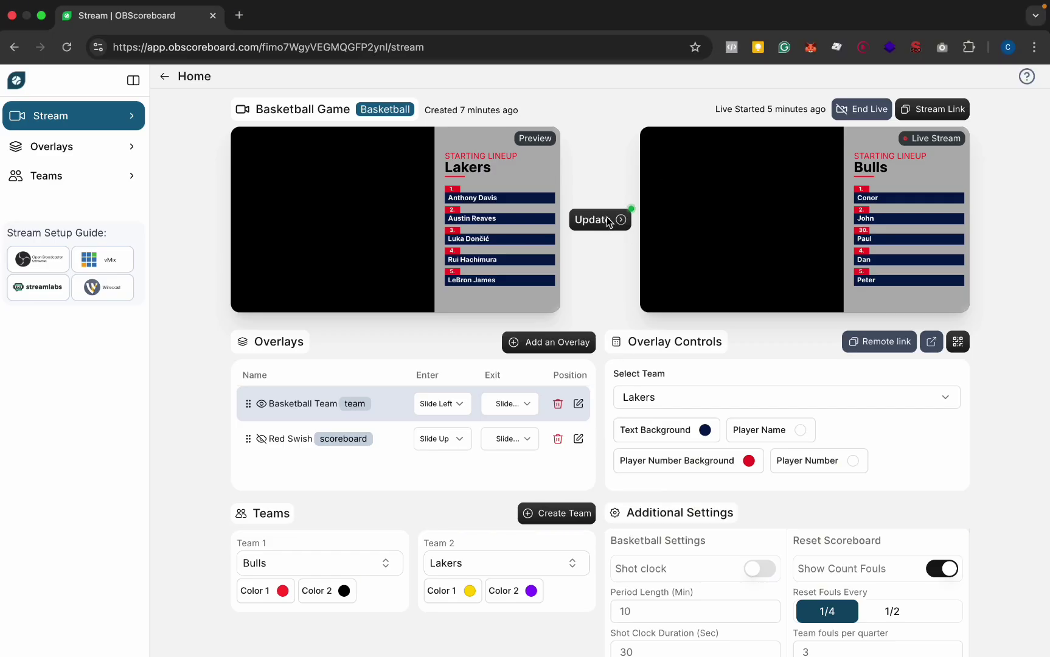
click(608, 221)
key(ctrl+Right)
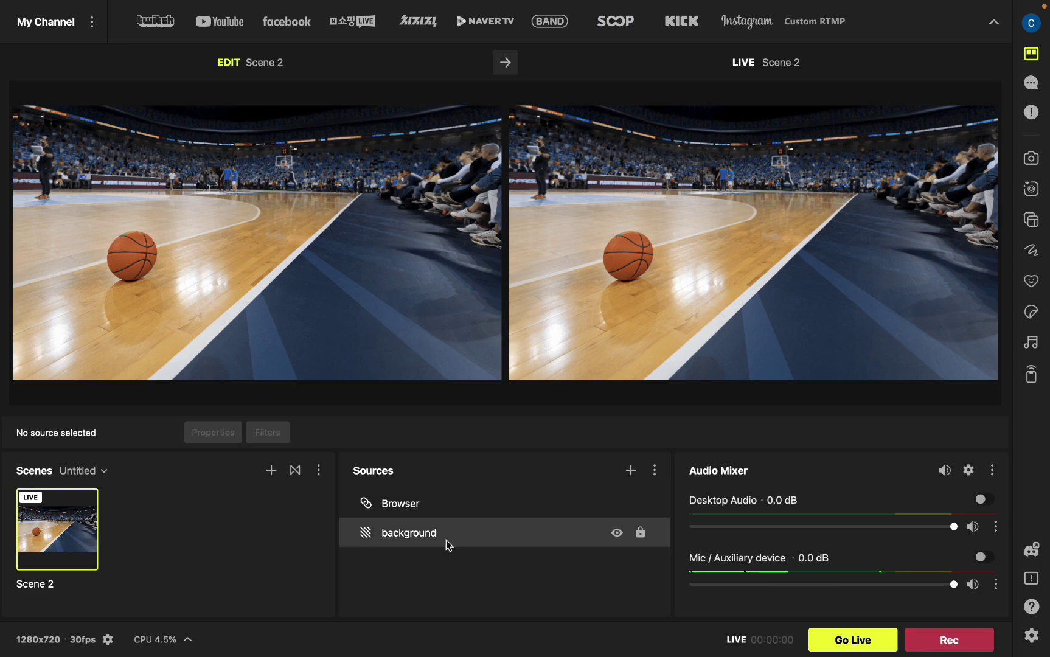
key(ctrl+Left)
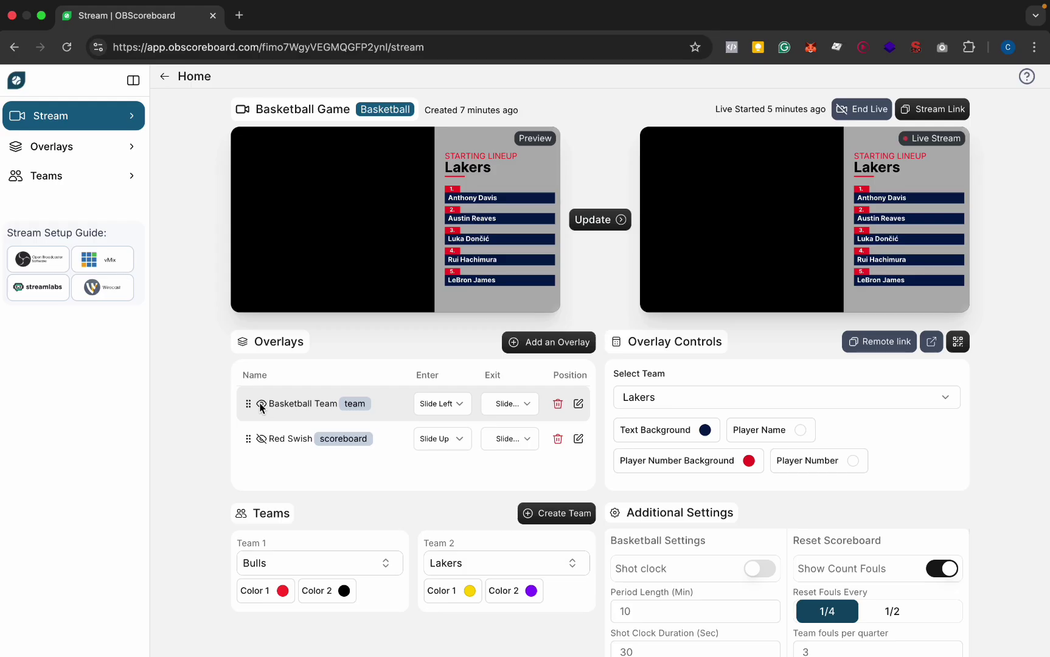
Hide the Basketball Team overlay and show the Red Swish scoreboard instead, updating the live stream after each change.
click(262, 405)
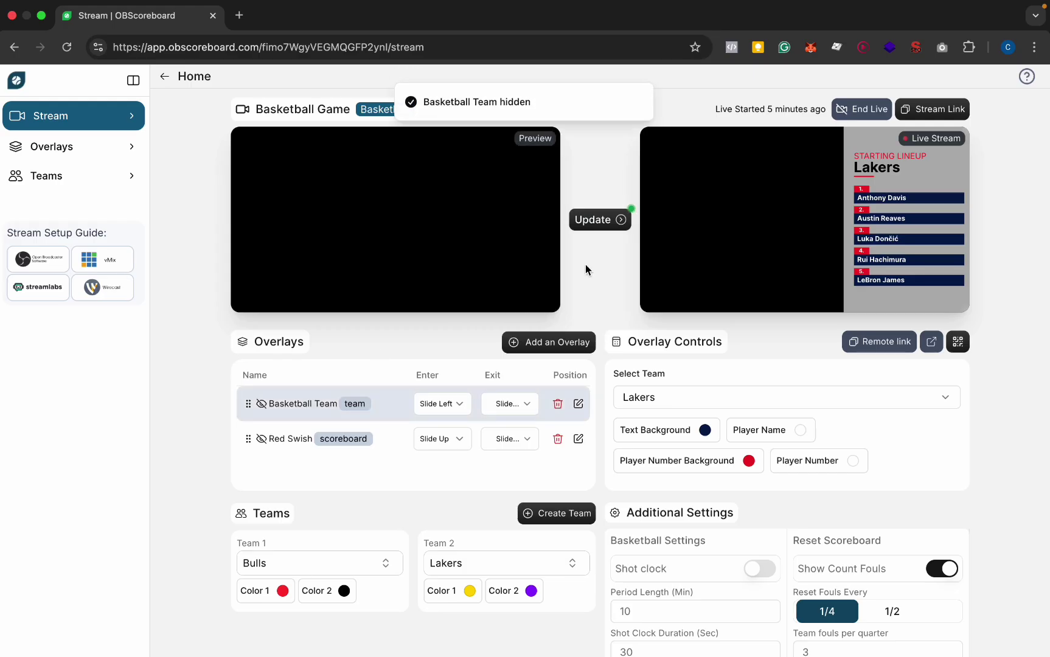
click(622, 221)
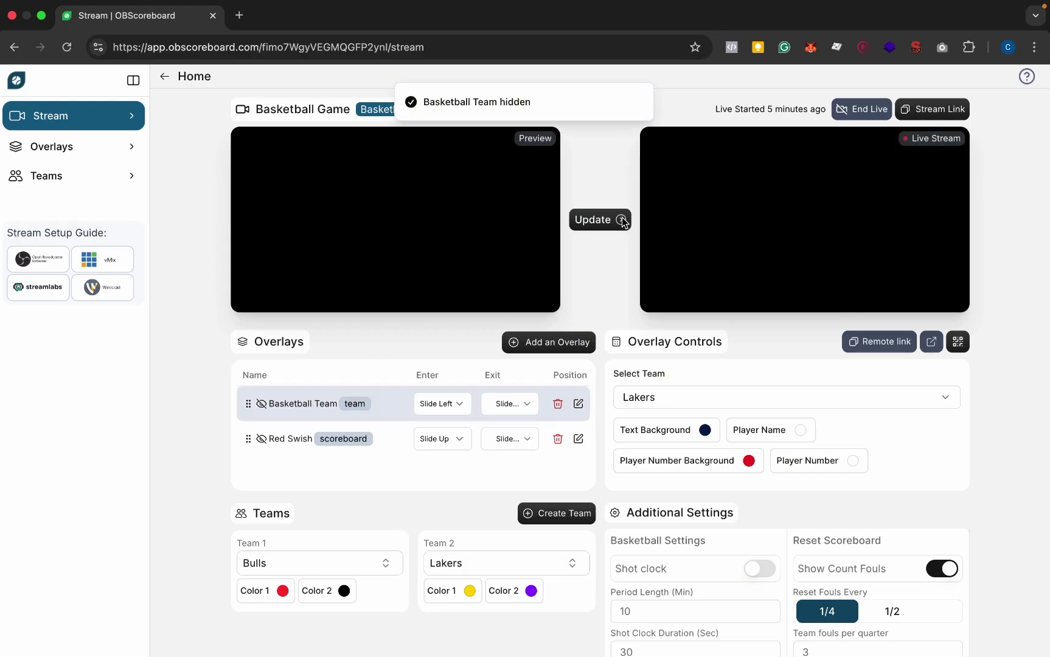
click(262, 441)
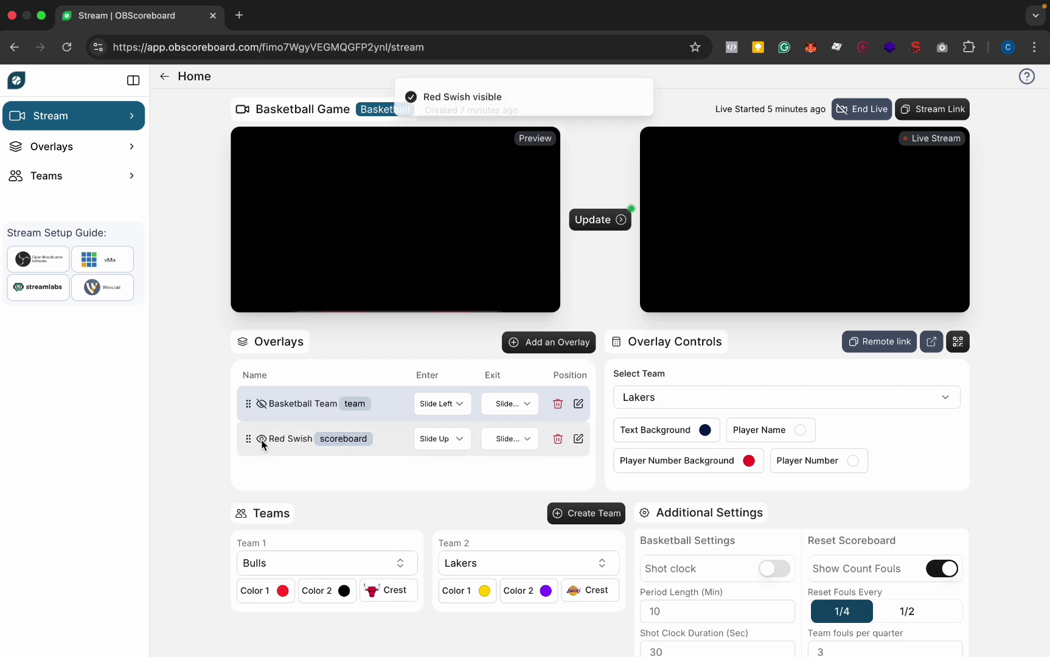
click(608, 222)
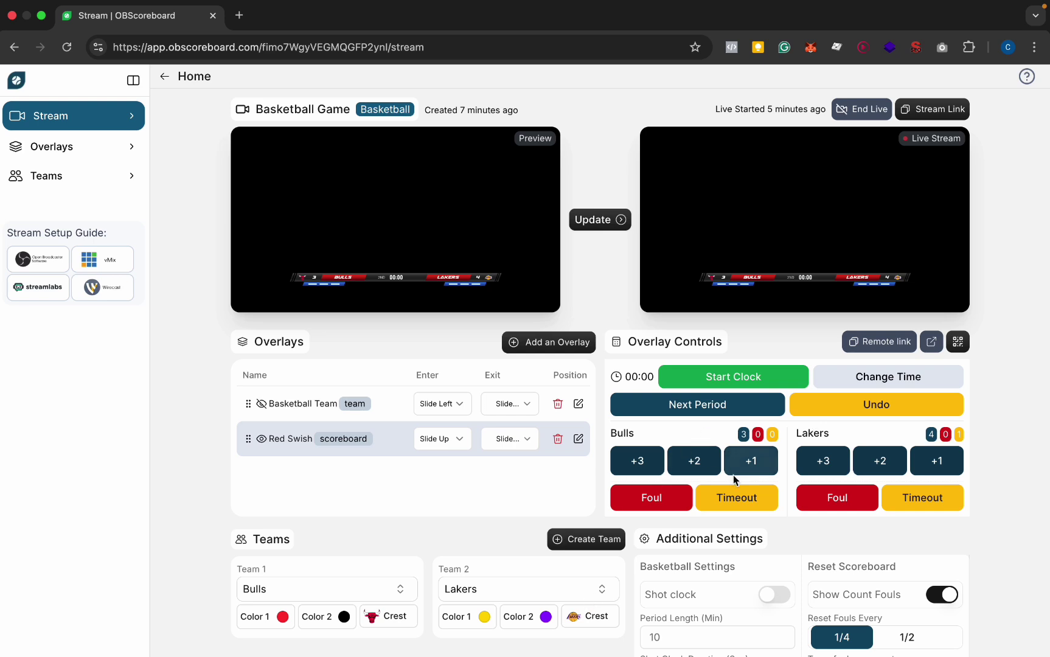
Test starting and stopping the game clock, setting its time to 10 minutes between the two runs.
click(755, 380)
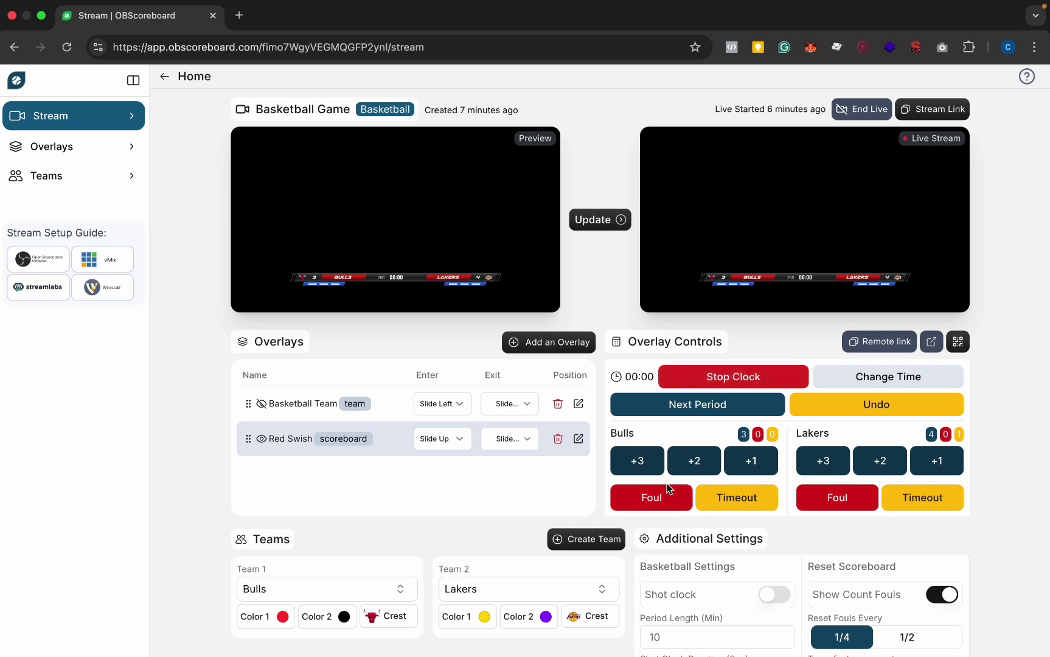
click(806, 385)
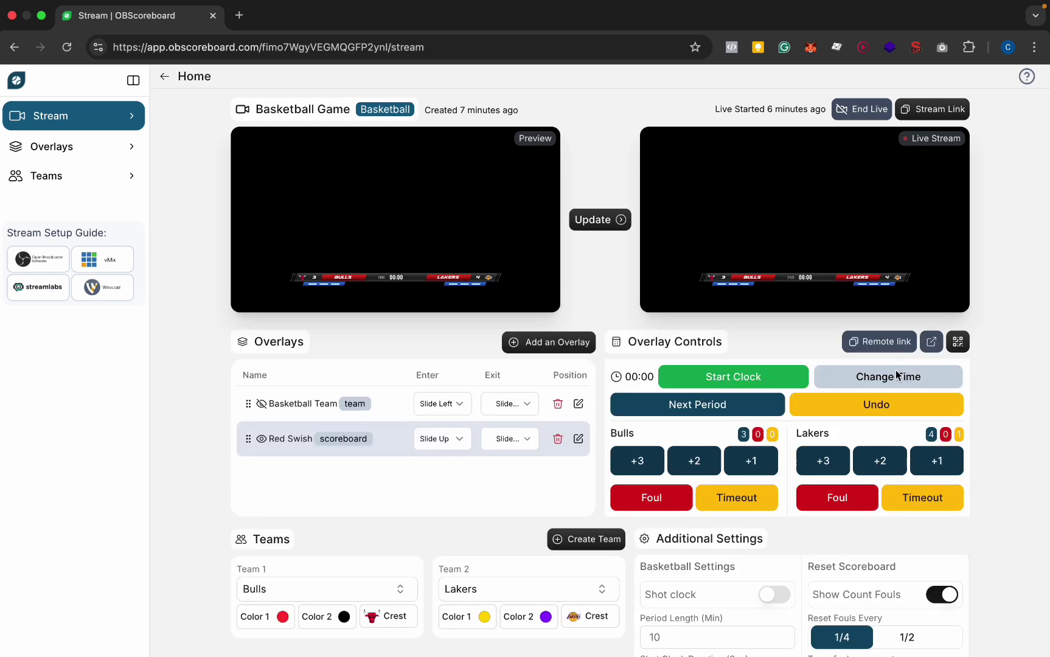
click(868, 377)
text(10)
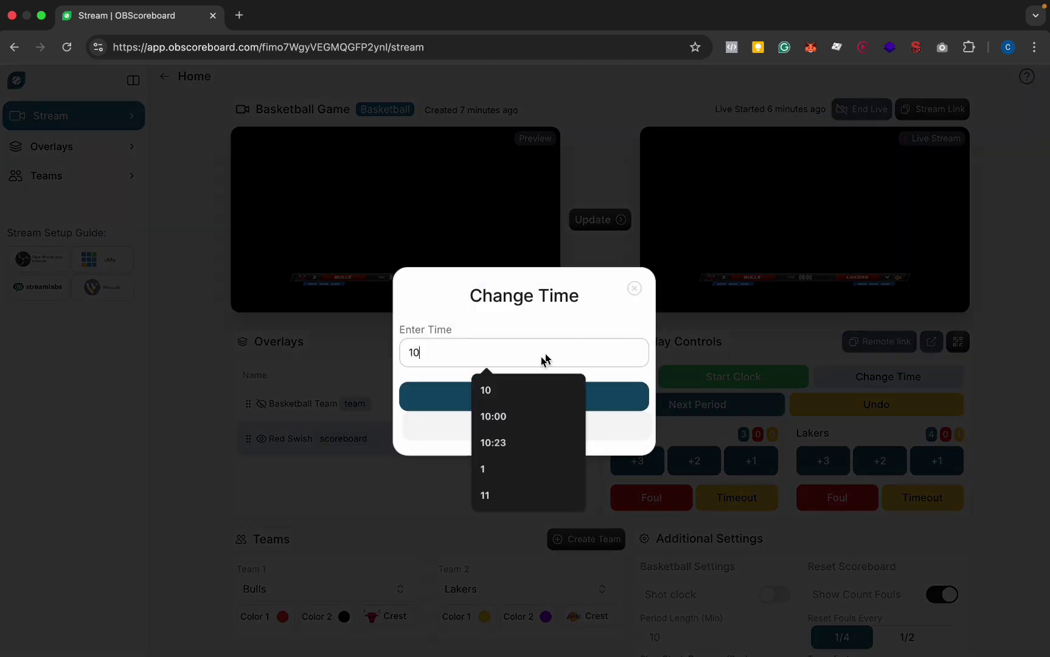
click(427, 395)
click(735, 377)
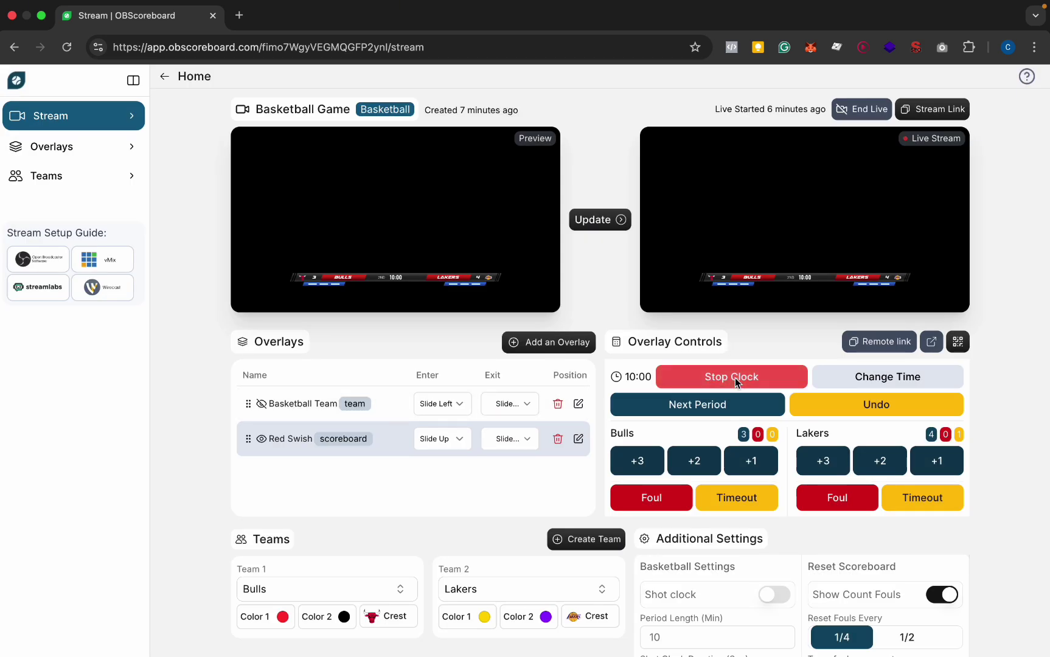
click(735, 378)
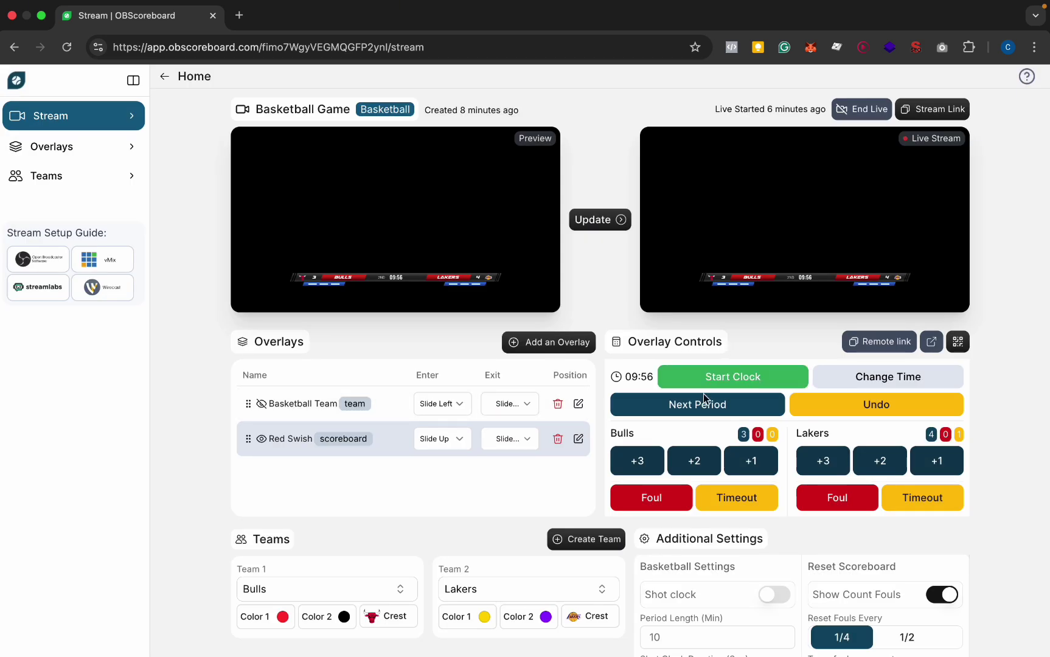
View the QR code for controlling the stream from a mobile, close it, and copy the remote link.
click(959, 344)
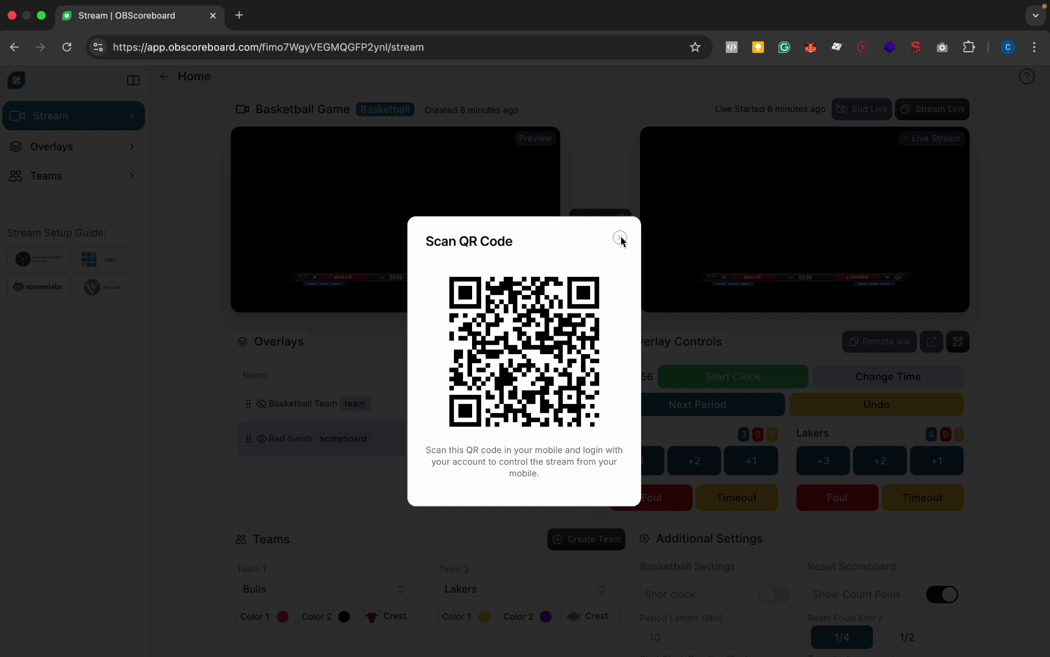
click(620, 238)
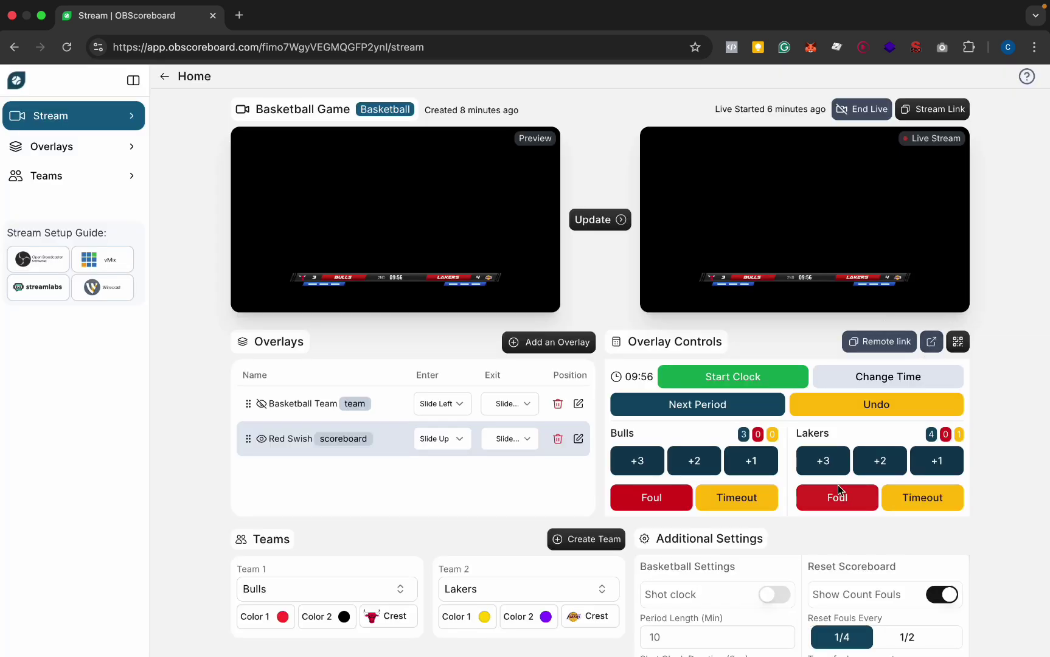
click(885, 344)
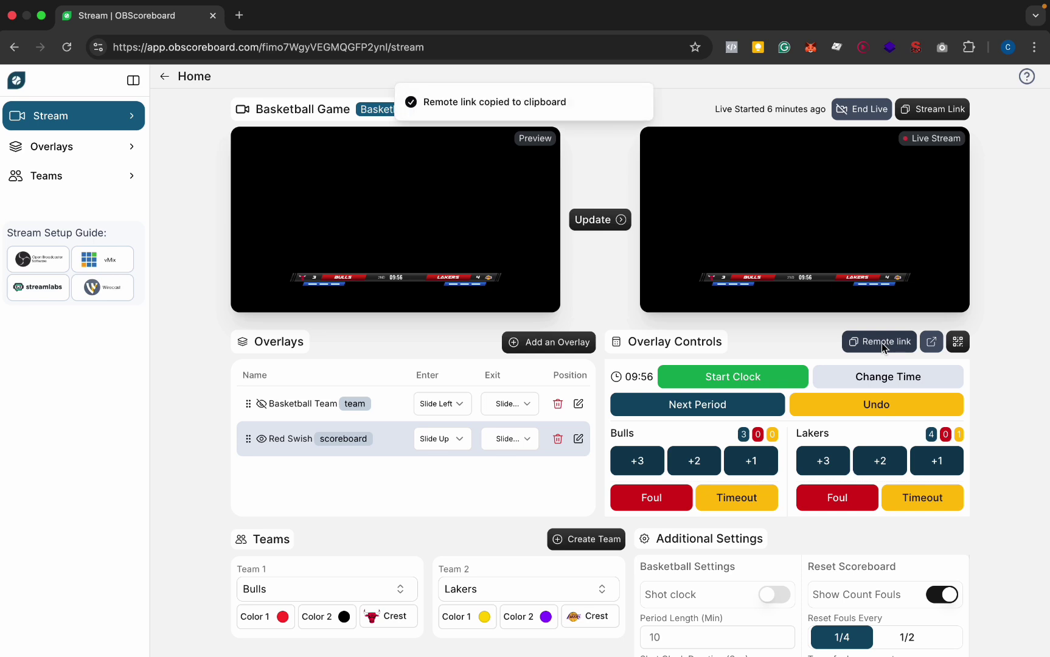